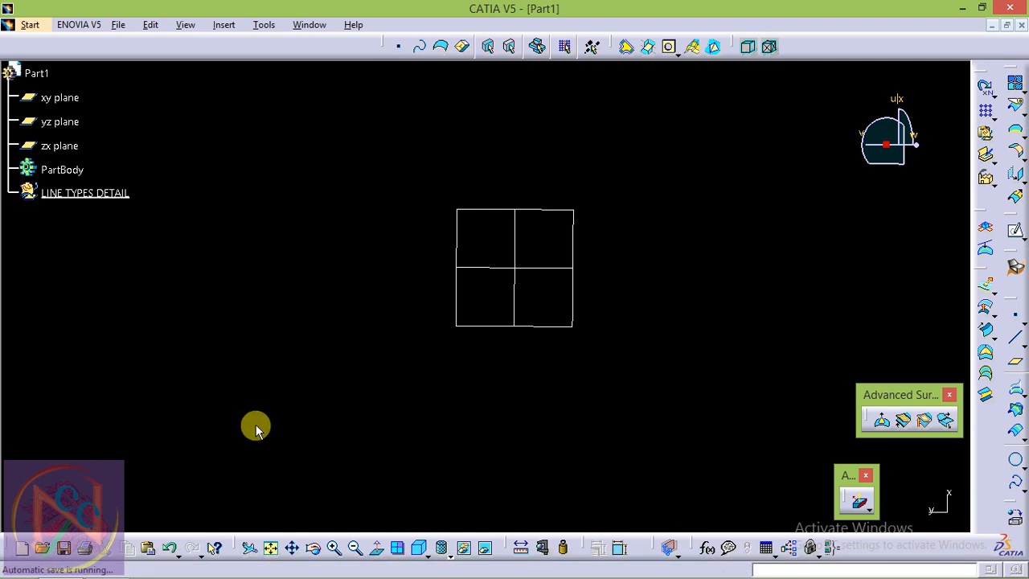
key("ctrl+2")
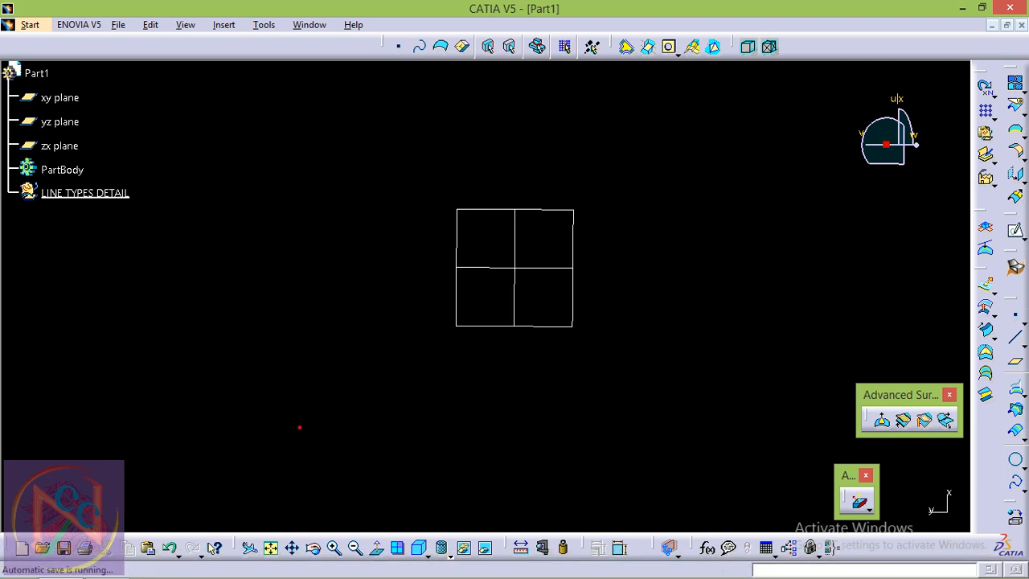
mouse_move(932, 302)
left_mouse_down()
mouse_move(1011, 339)
mouse_move(999, 323)
mouse_move(962, 343)
left_mouse_up()
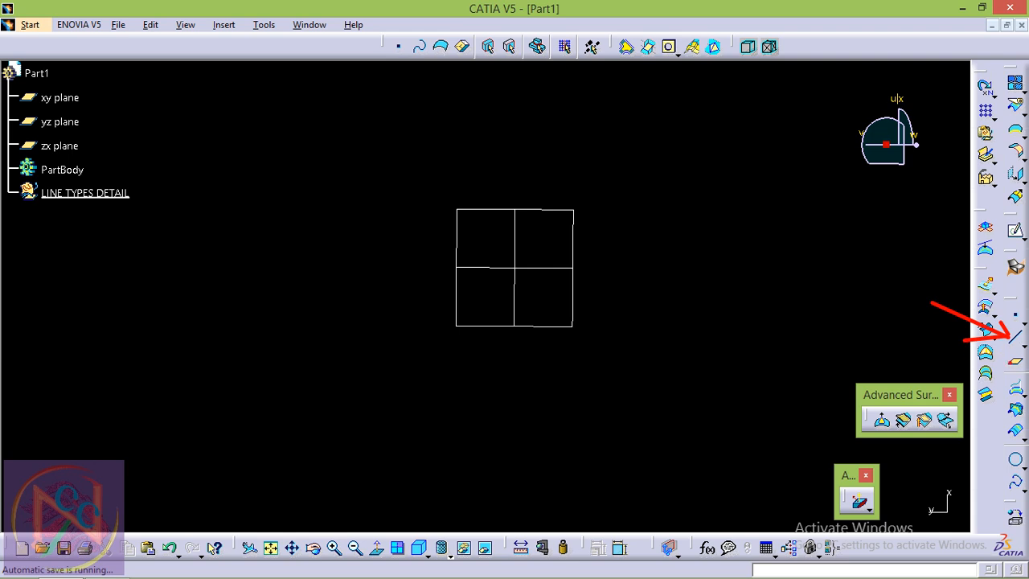
Start a new line definition and set its line type to Point-Point.
left_click(1015, 338)
left_click(971, 360)
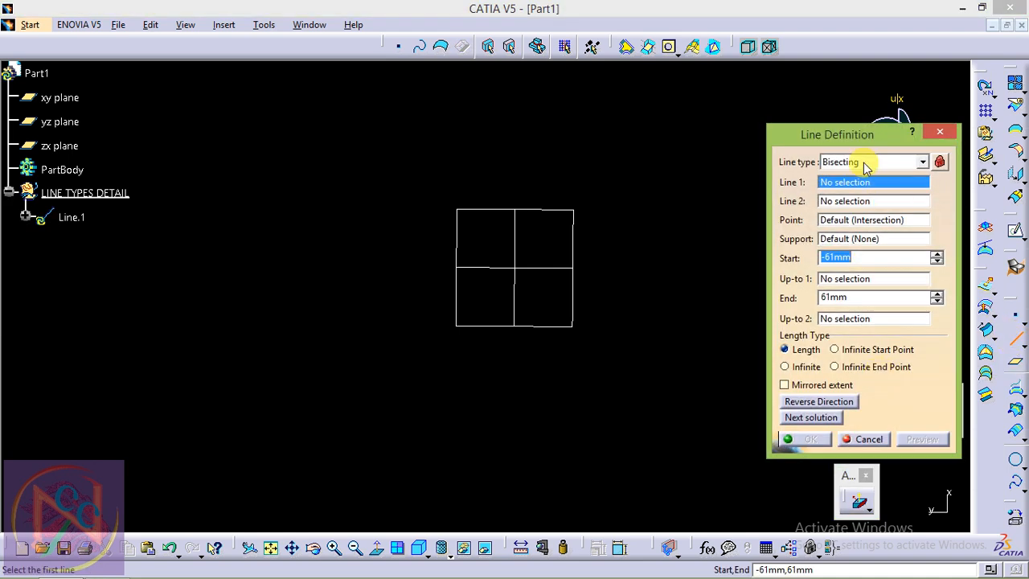
left_click(865, 163)
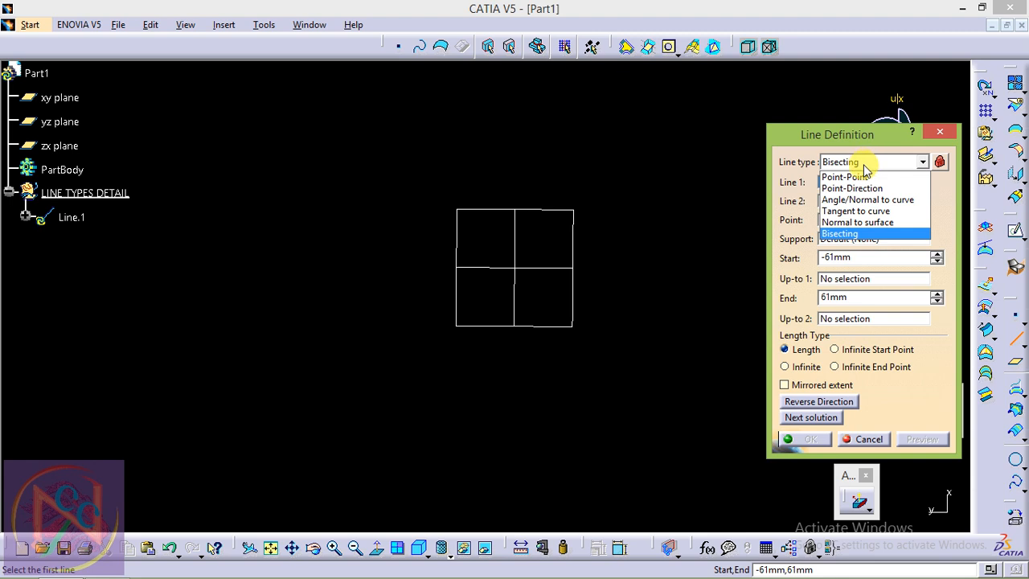
left_click(855, 164)
left_click(855, 164)
left_click(855, 169)
left_click(853, 168)
left_click(854, 174)
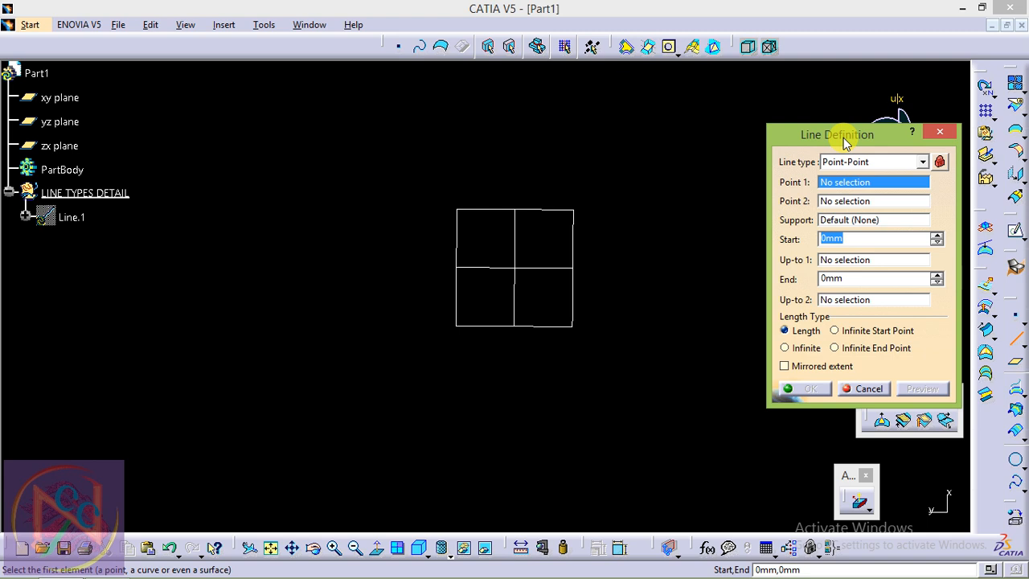
left_click(839, 183)
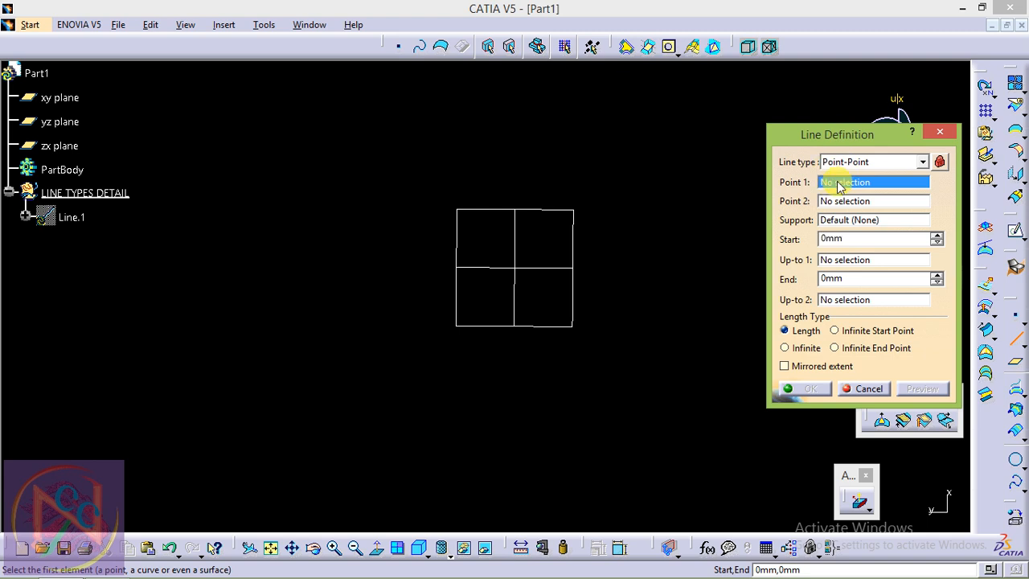
left_click(836, 201)
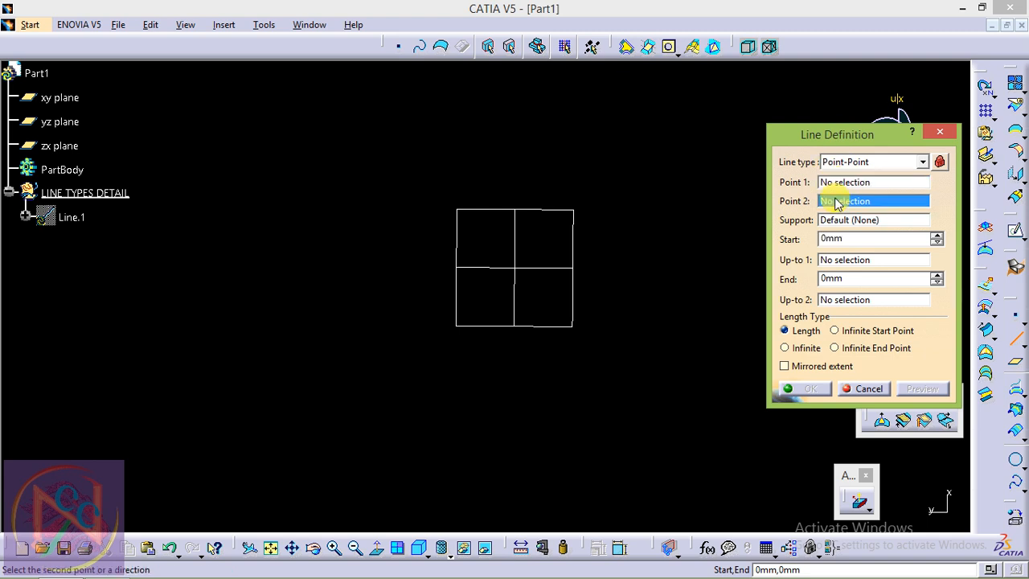
left_click(834, 185)
right_click(834, 186)
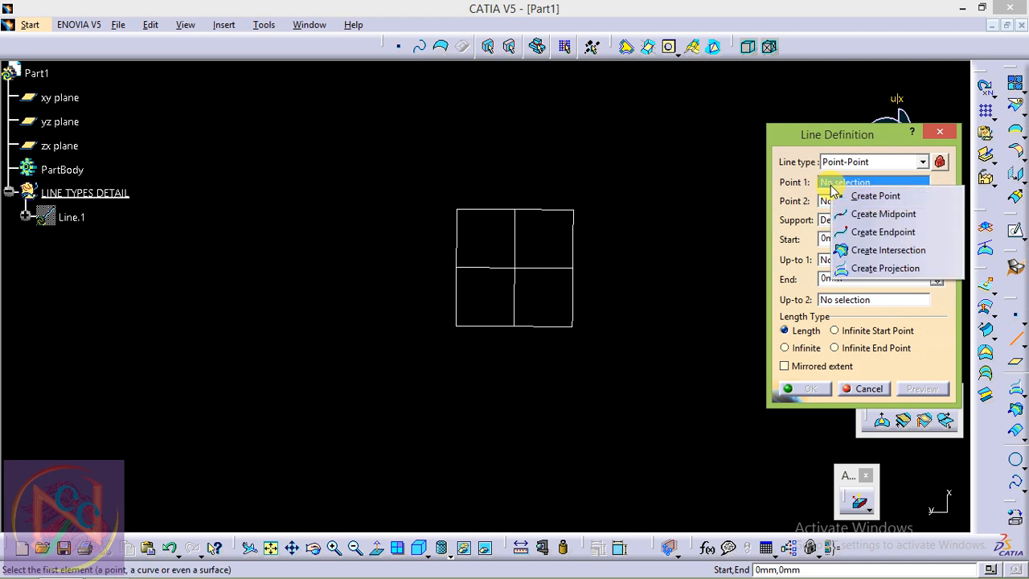
left_click(827, 186)
right_click(825, 185)
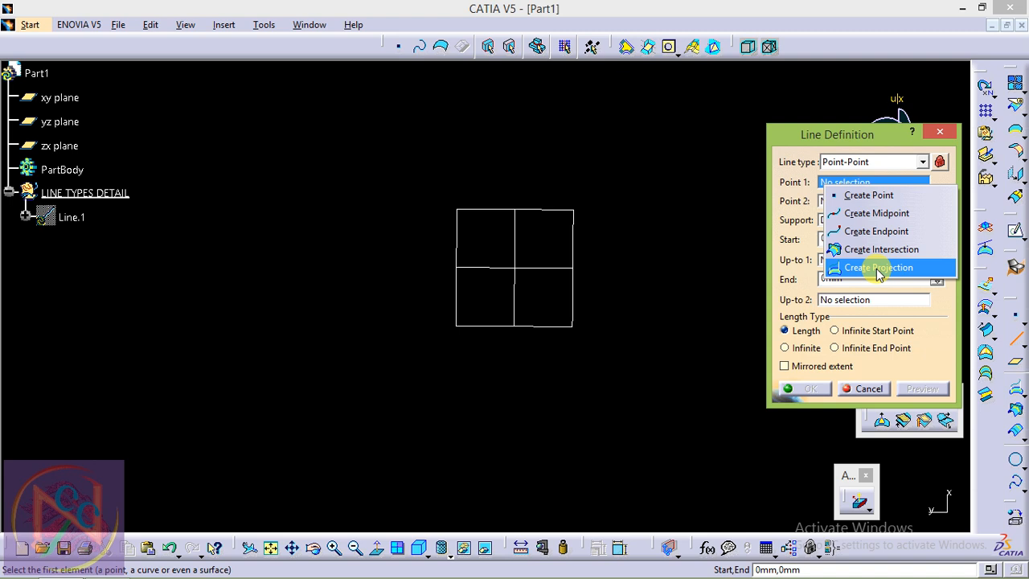
left_click(801, 185)
Create the line's first point by coordinates at the origin, with X, Y and Z at 0 mm.
right_click(833, 183)
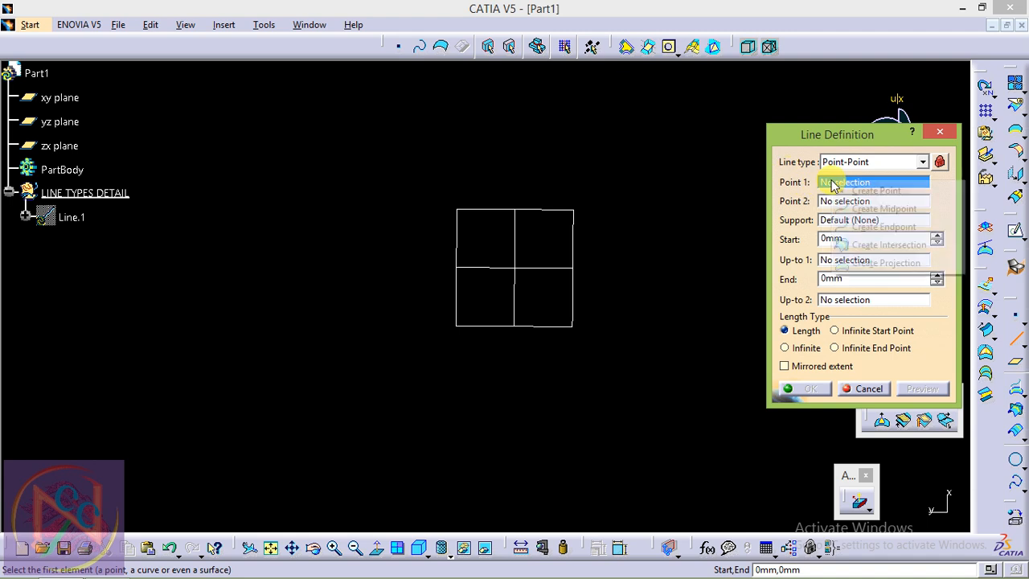
left_click(865, 193)
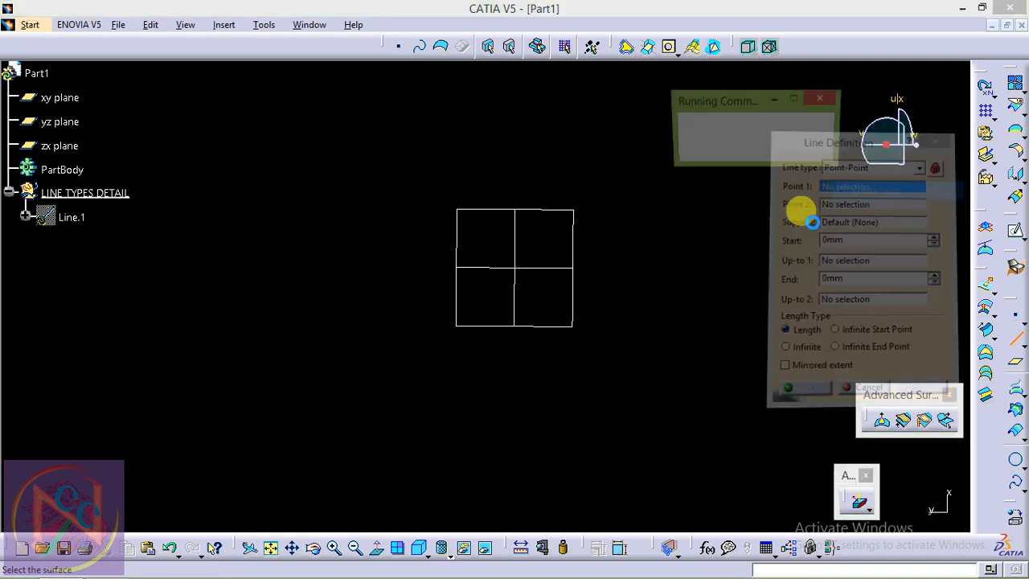
left_click(807, 213)
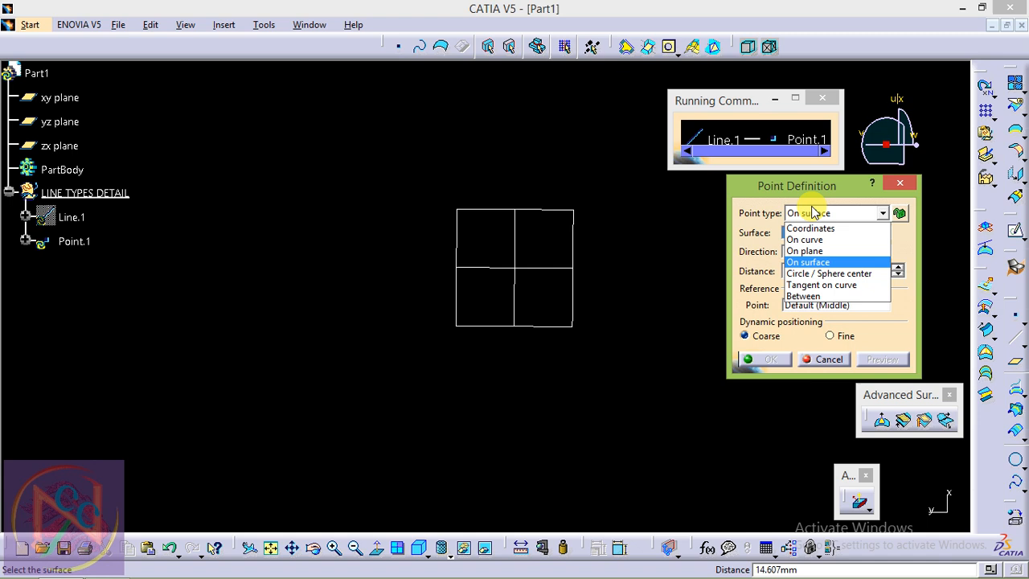
left_click(813, 227)
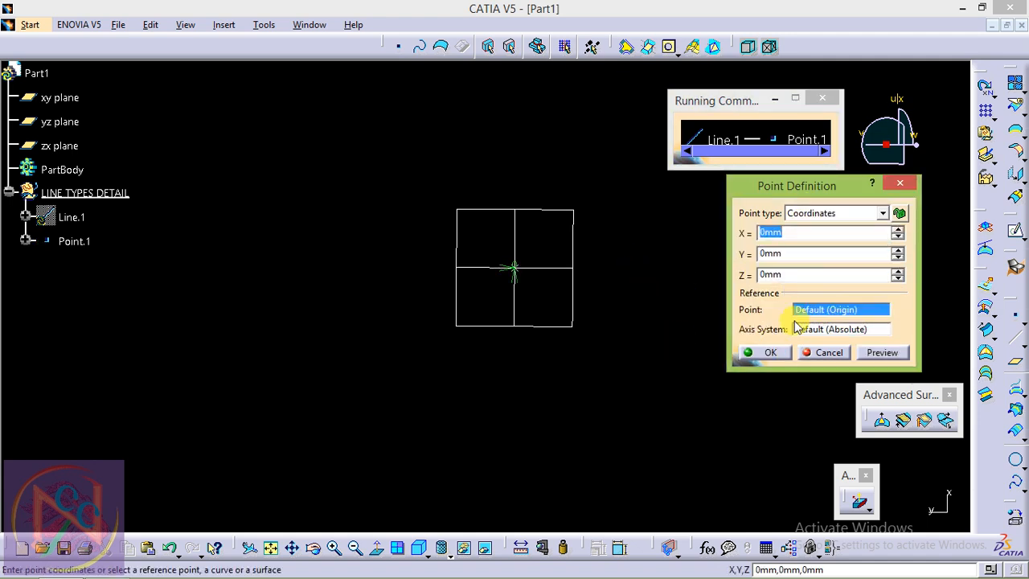
left_click(753, 353)
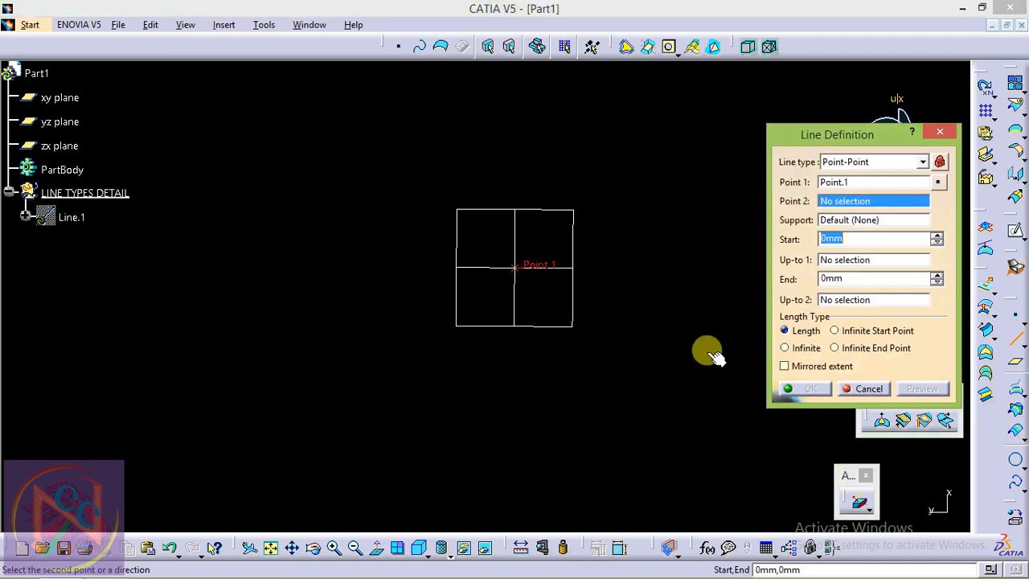
Create the line's second point by coordinates with Y set to 50 mm and X and Z at 0 mm.
right_click(841, 202)
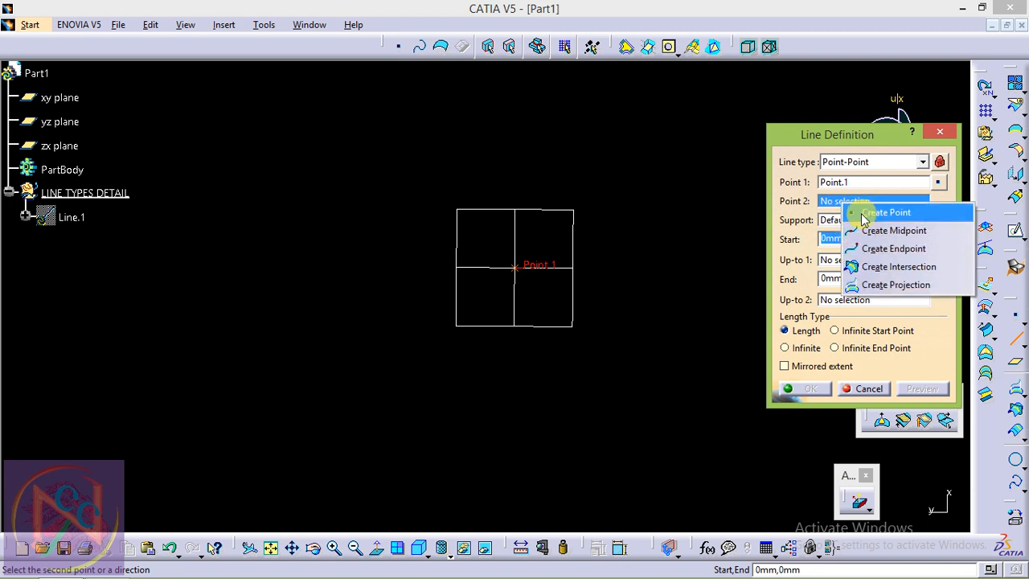
left_click(858, 213)
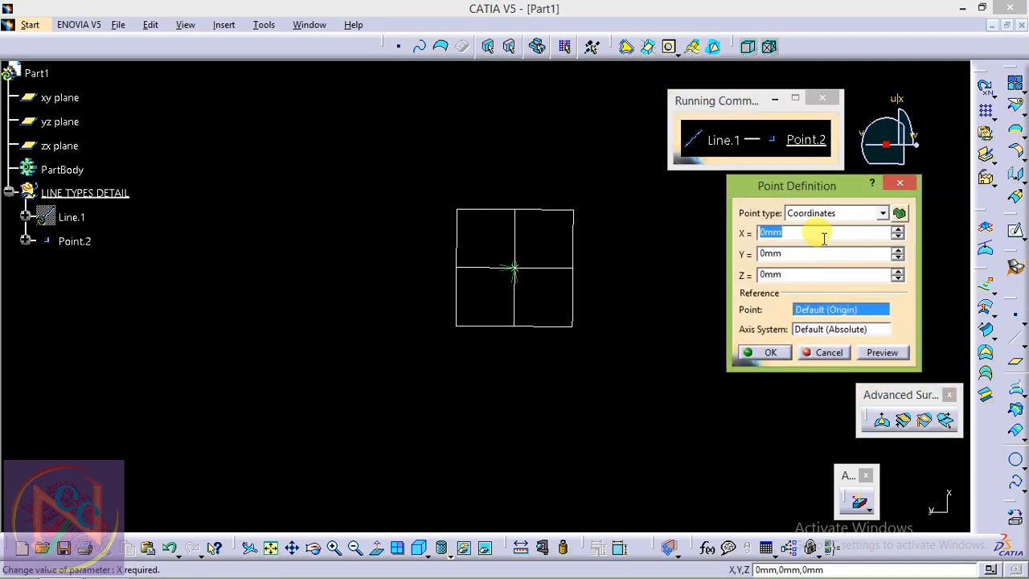
left_click(765, 253)
double_click(764, 253)
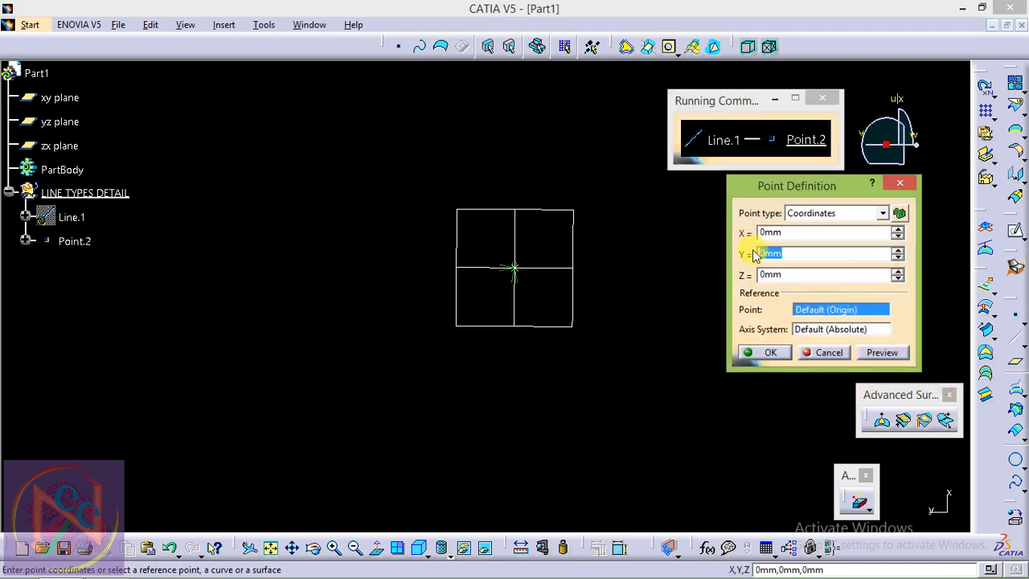
type("10")
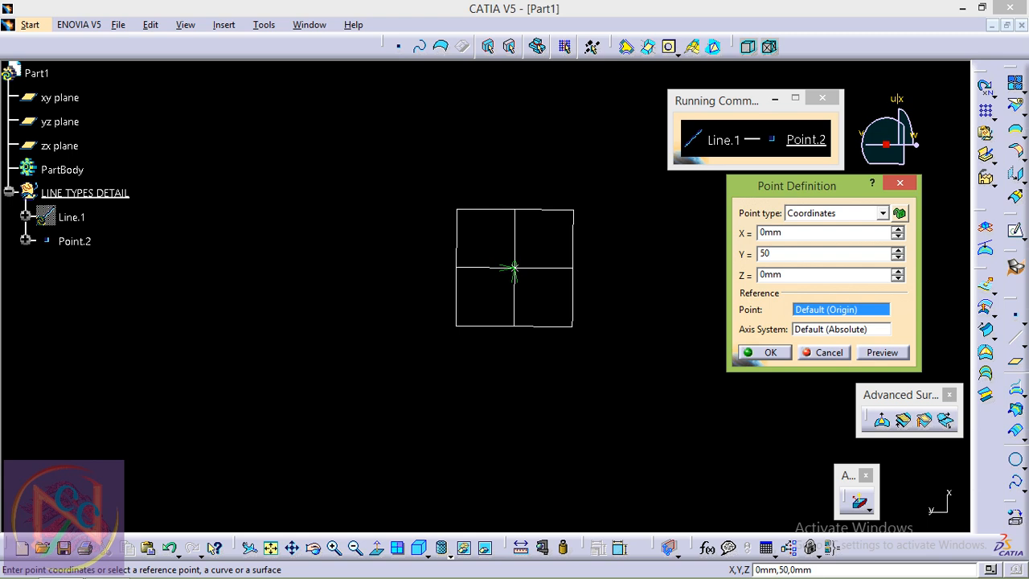
key("Return")
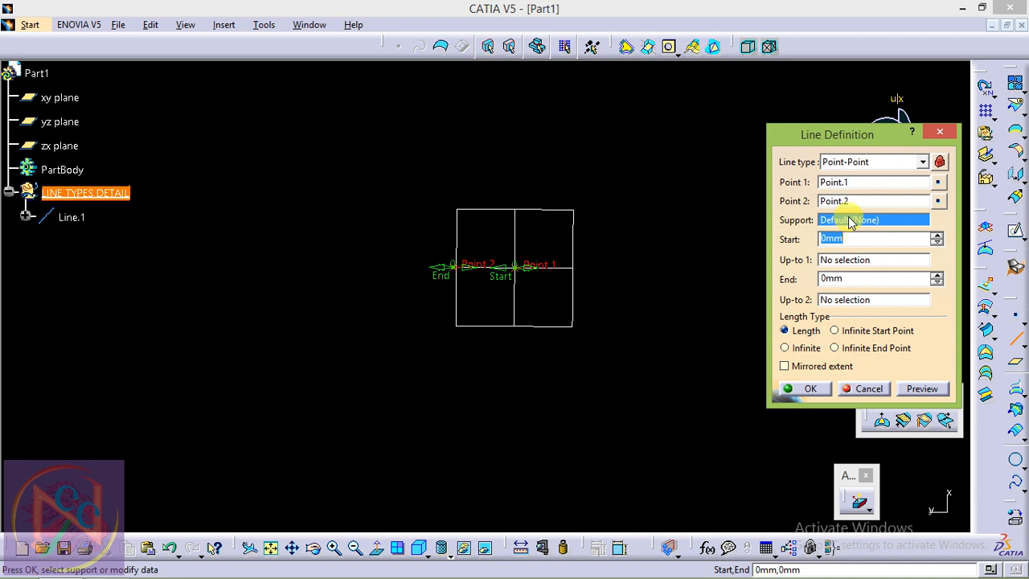
Use the yz plane as the line's support and set the start extension to 10 mm, previewing the line.
middle_click_drag(517, 234, 523, 340)
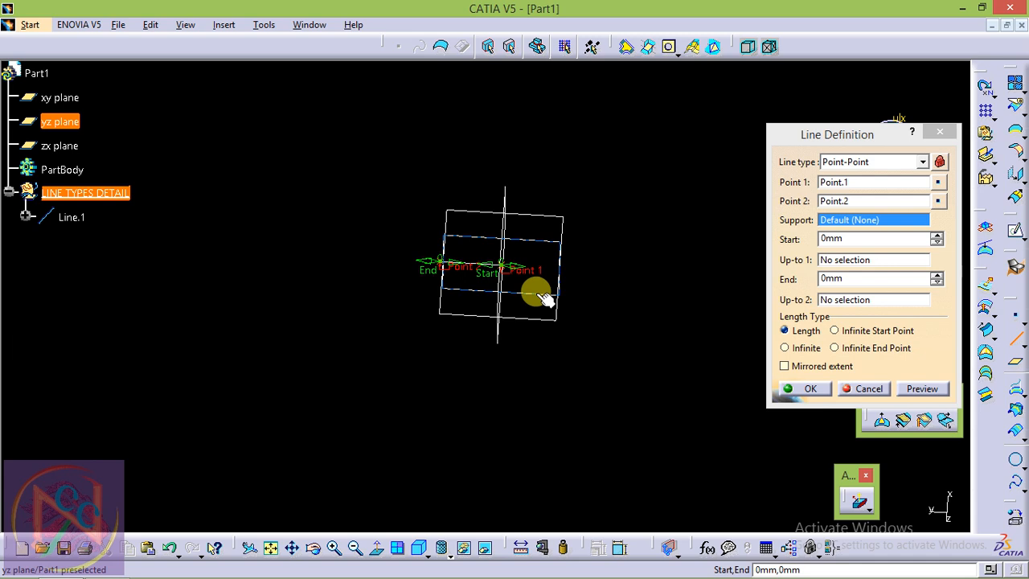
left_click(540, 297)
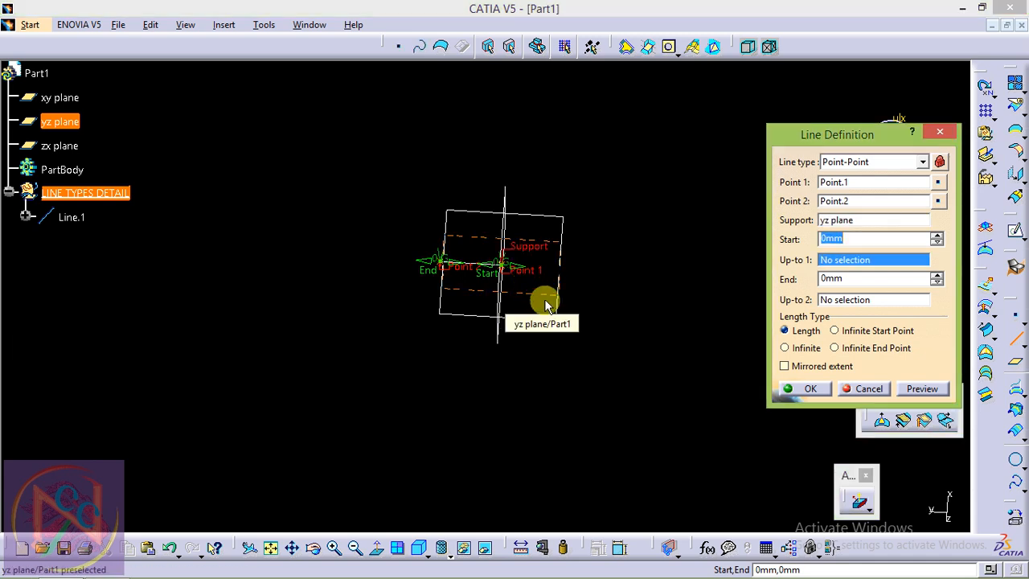
left_click(828, 238)
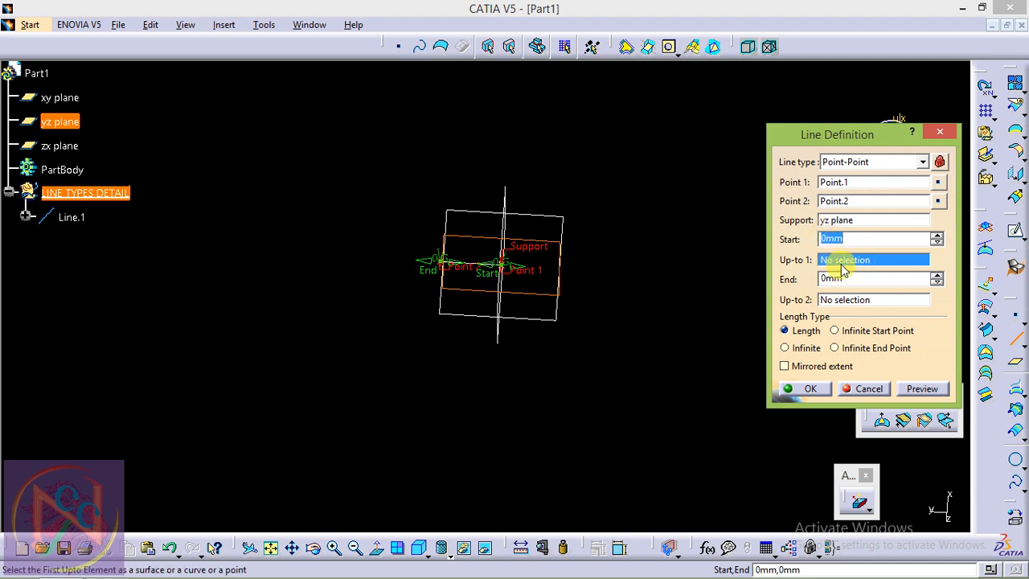
left_click(831, 239)
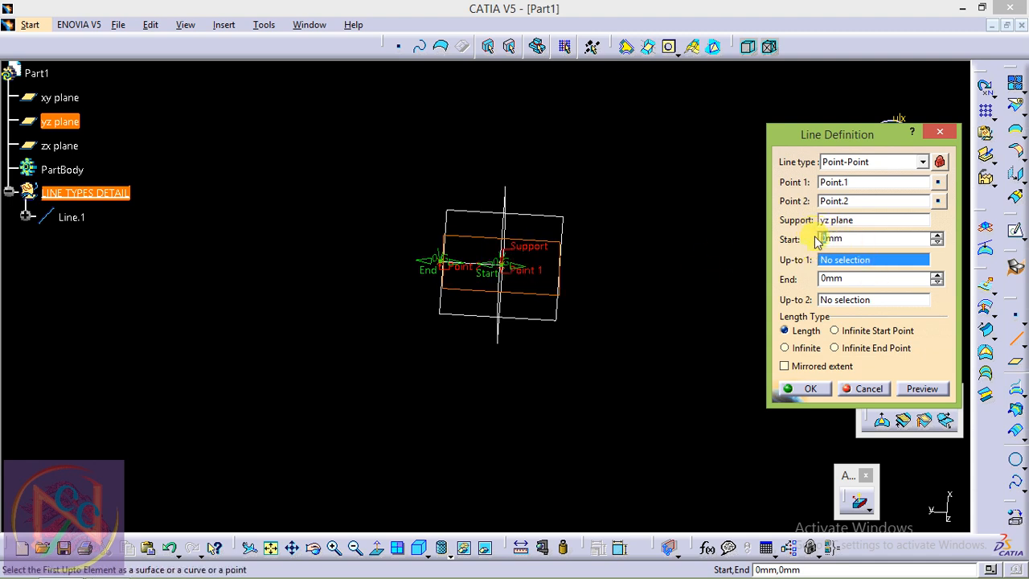
type("10")
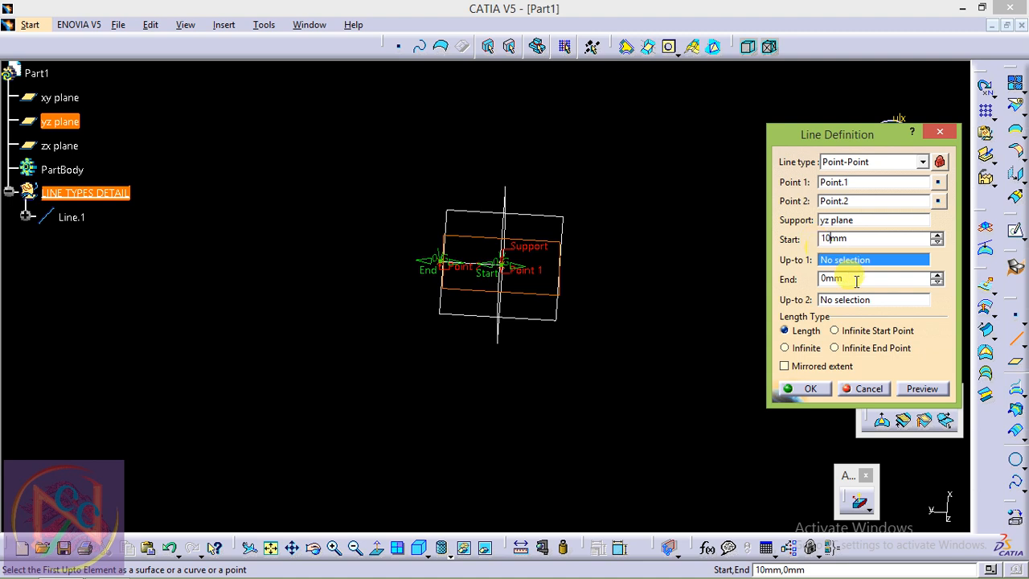
left_click(919, 389)
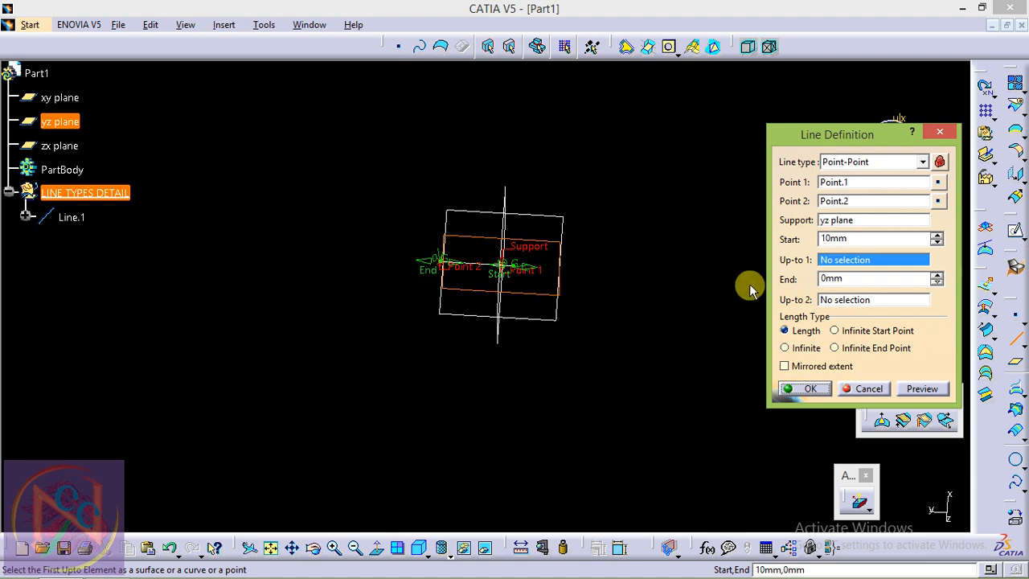
Set the line's end extension to 50 mm and preview the result.
left_click(845, 280)
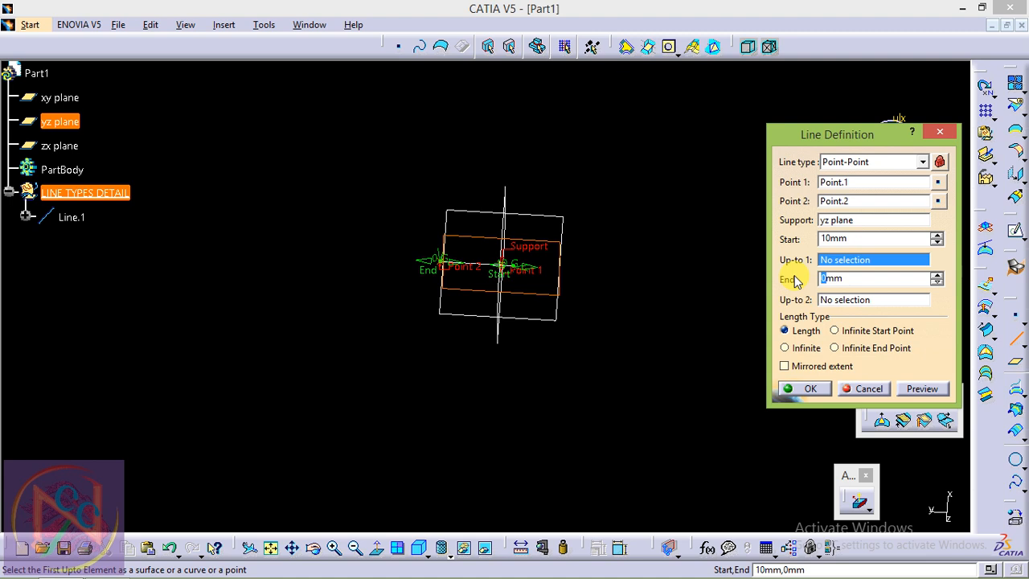
type("50")
left_click(919, 388)
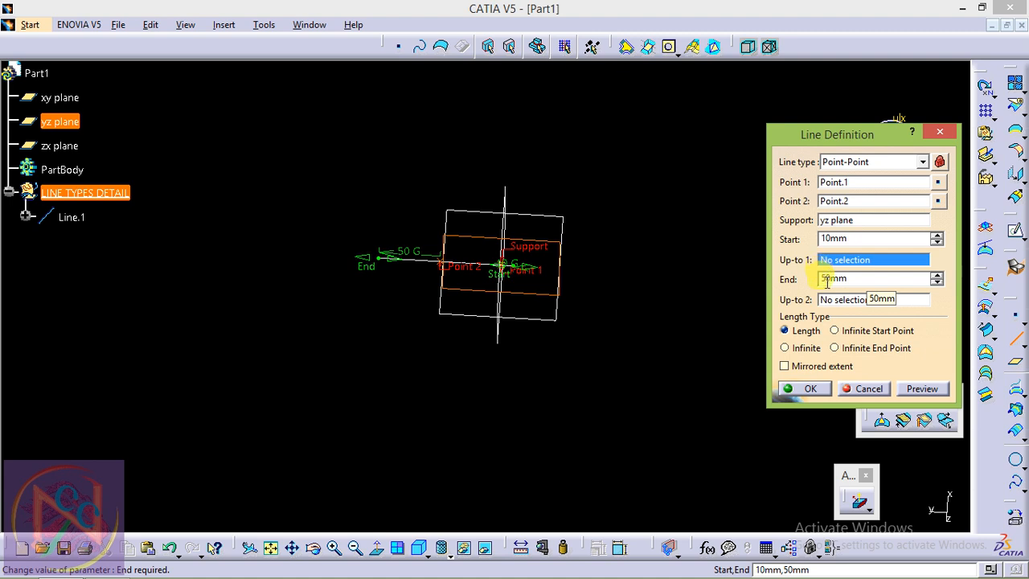
Try the Infinite Start Point, Infinite and Infinite End Point length types on the line, and return it to Length.
left_click(852, 304)
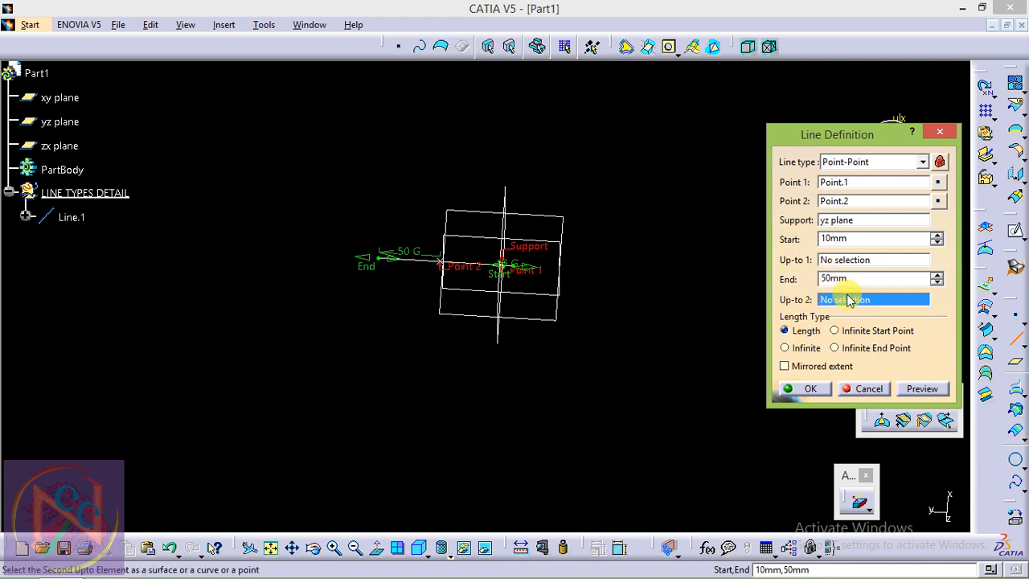
left_click(804, 331)
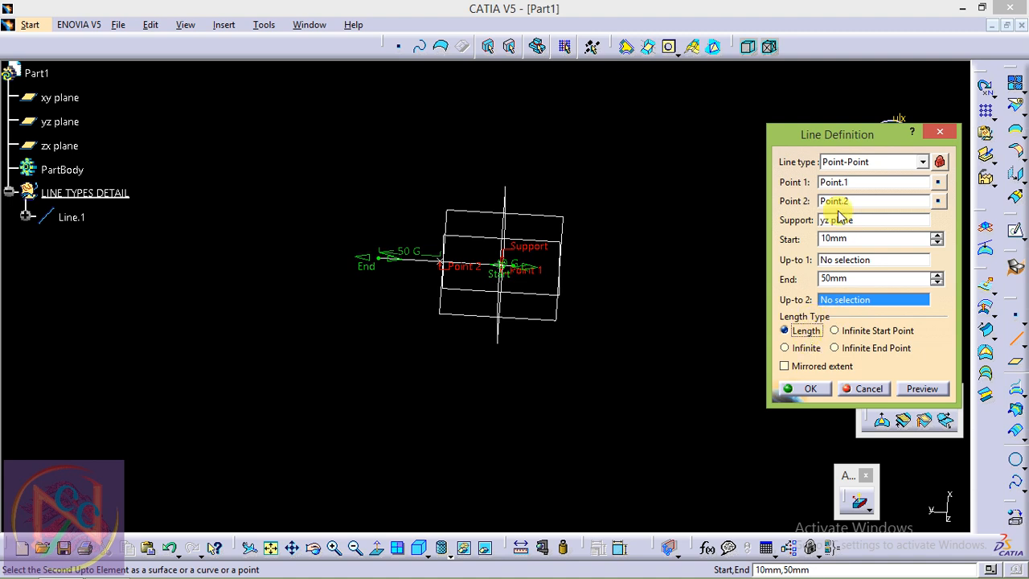
left_click(834, 331)
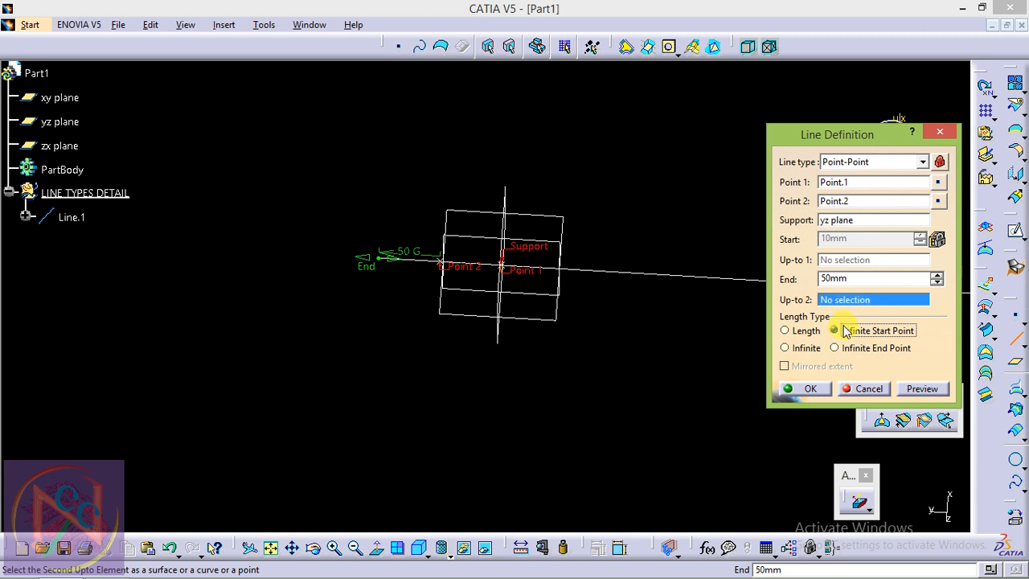
middle_click_drag(602, 310, 570, 223)
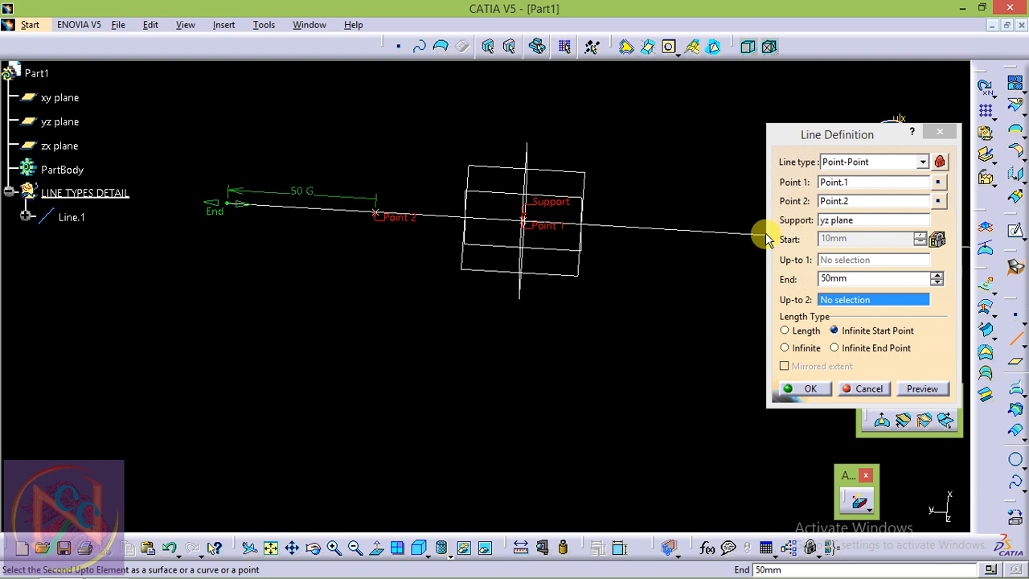
left_click(785, 351)
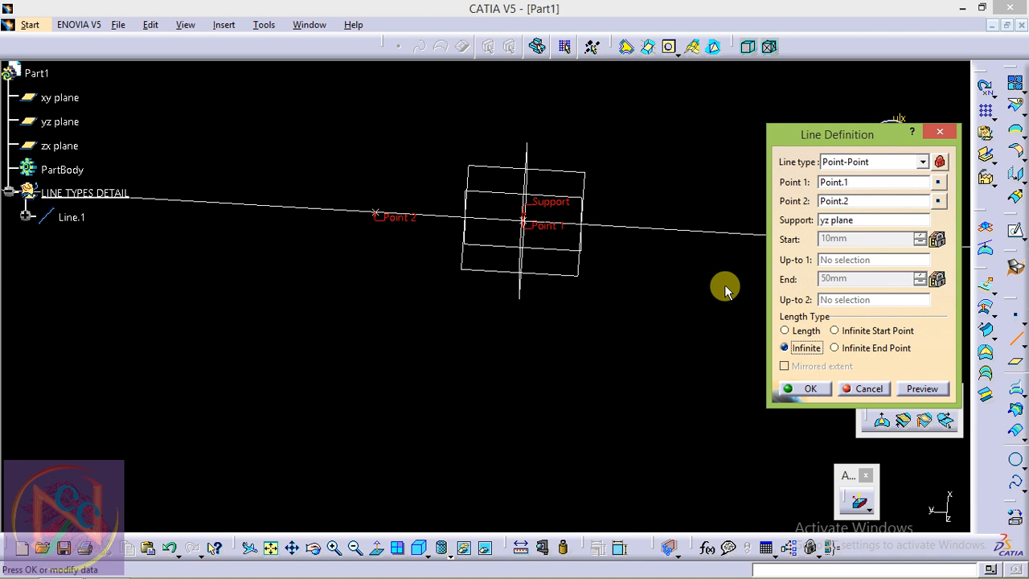
left_click(834, 347)
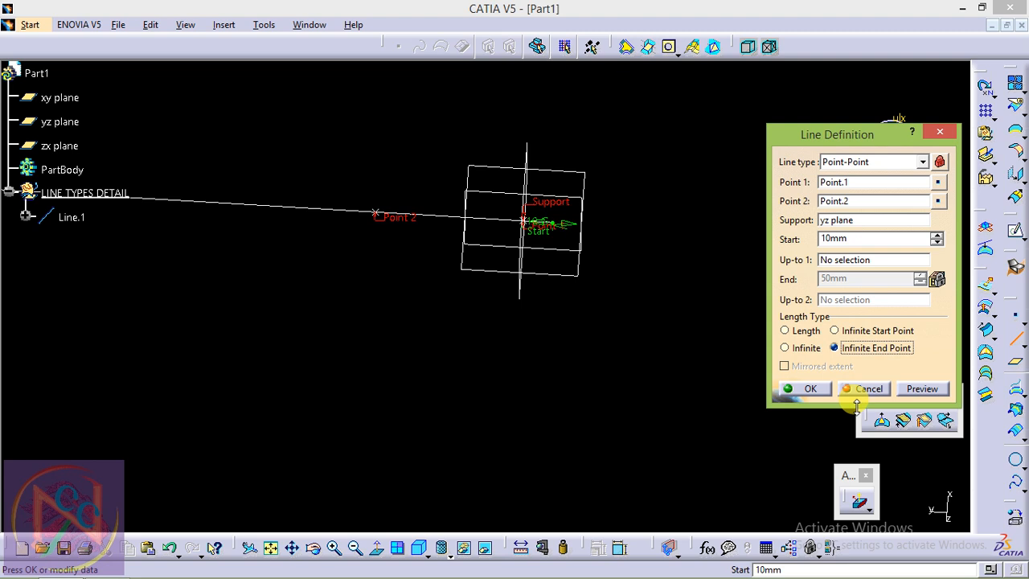
left_click(803, 332)
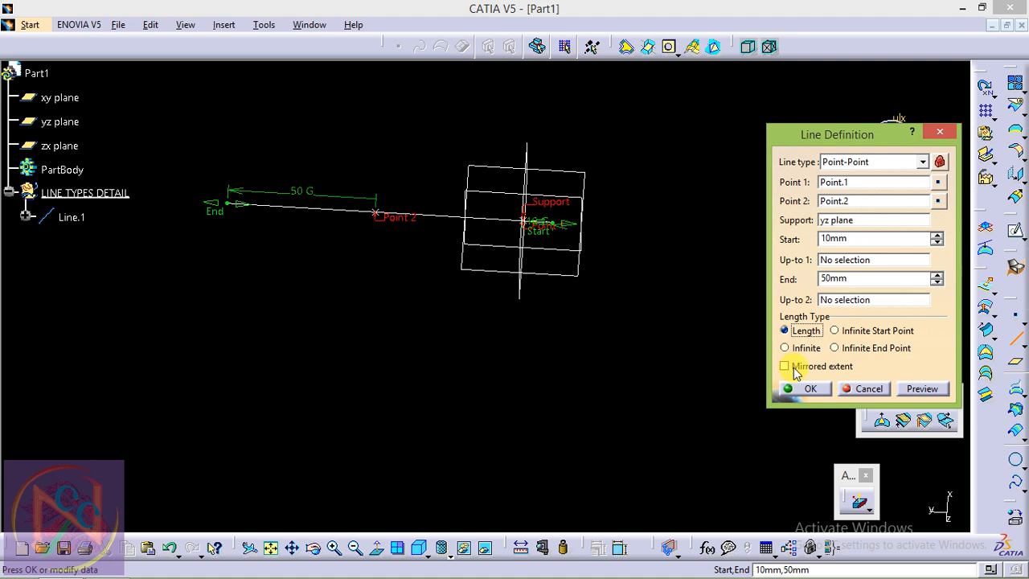
Turn on mirrored extent for the point-to-point line.
left_click(792, 367)
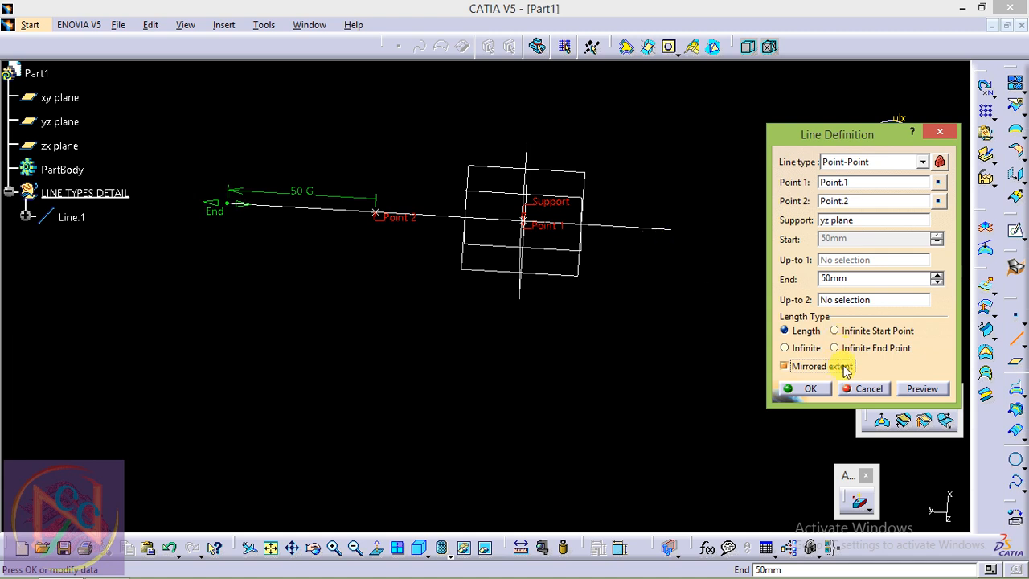
Preview the mirrored point-to-point line and create it.
left_click(916, 390)
left_click(792, 388)
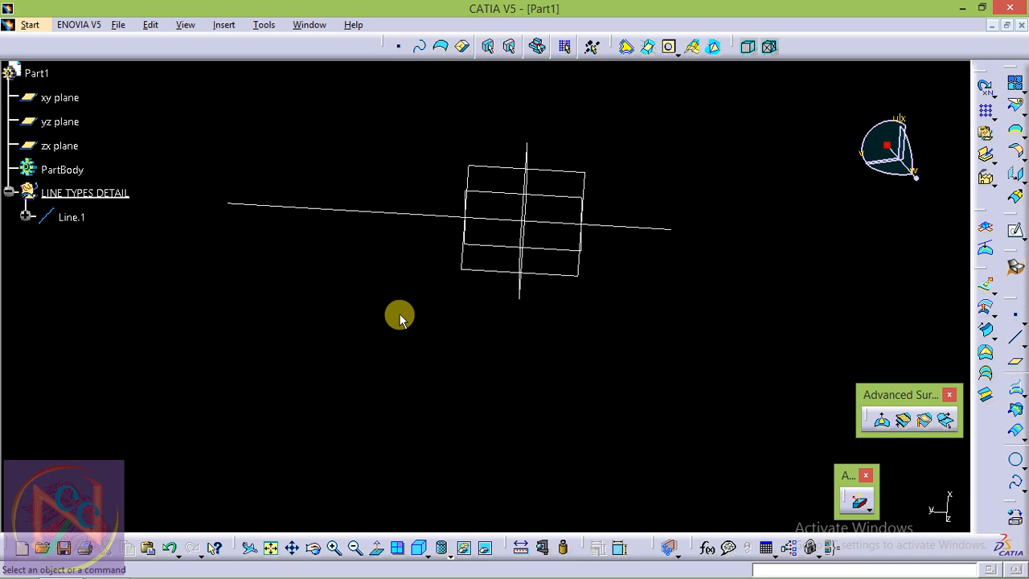
Start a new line and set its line type to Point-Direction.
left_click(1016, 337)
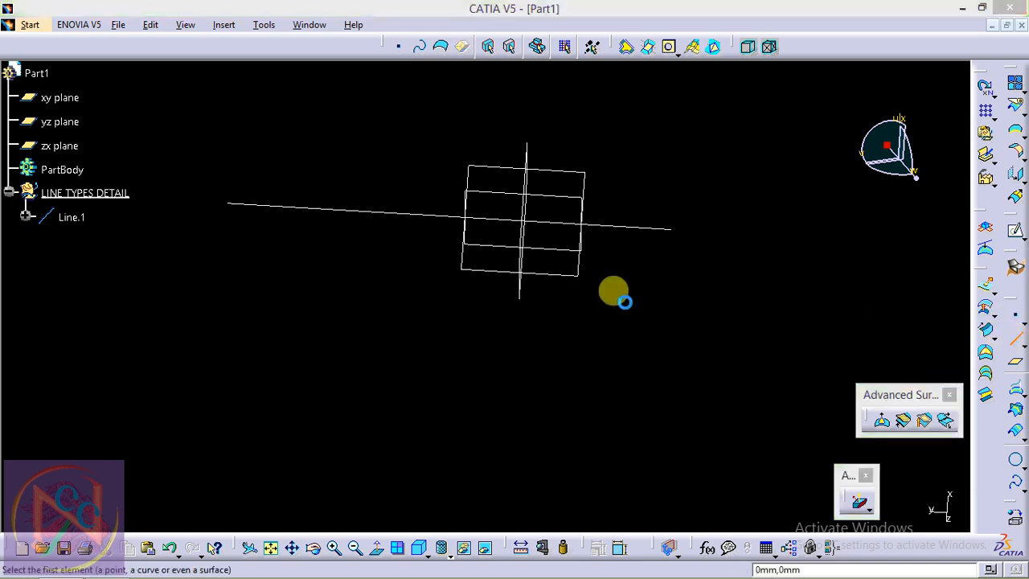
left_click(865, 159)
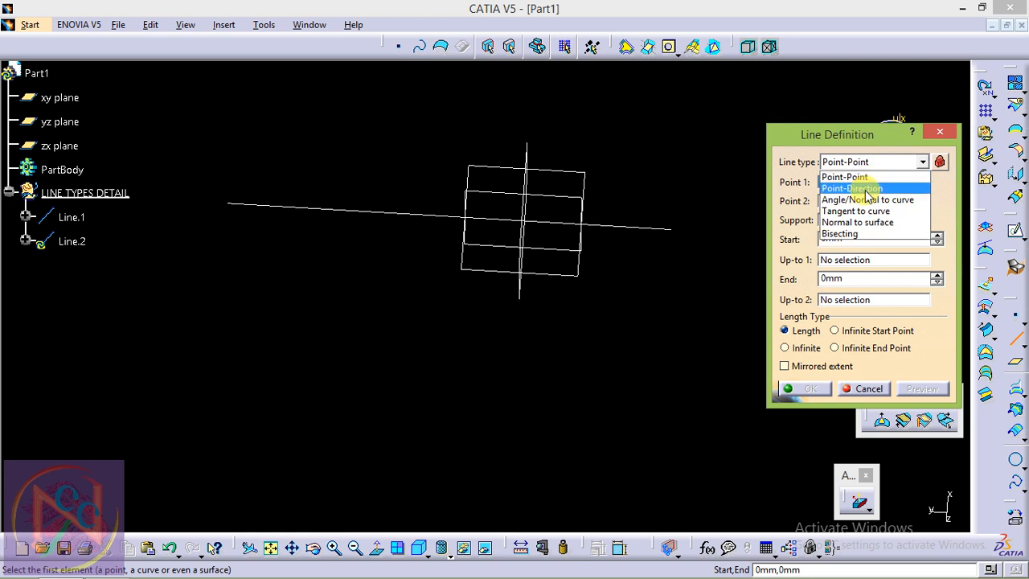
left_click(867, 189)
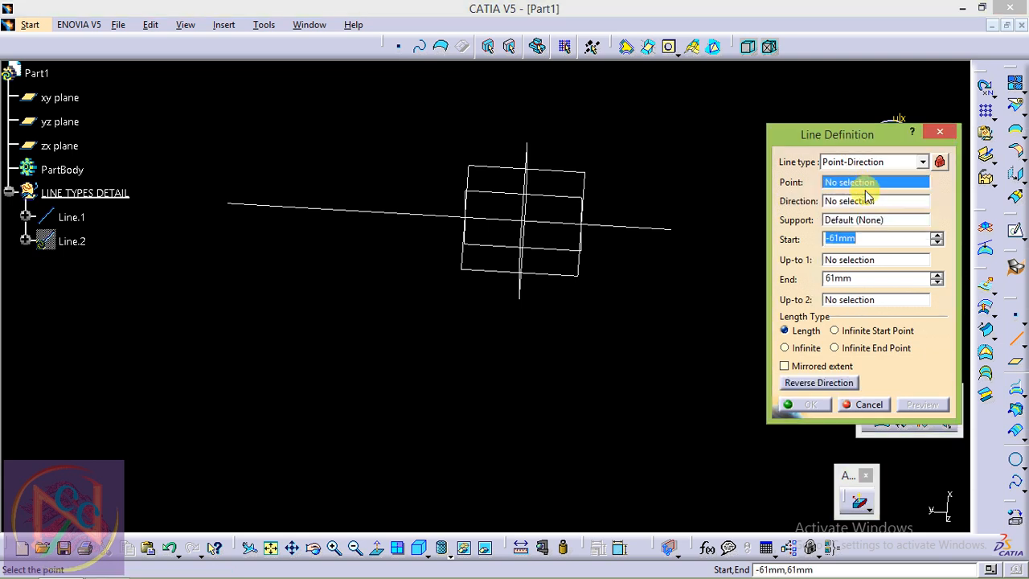
Toggle the automatic line type change on and off, leaving it enabled.
left_click(939, 164)
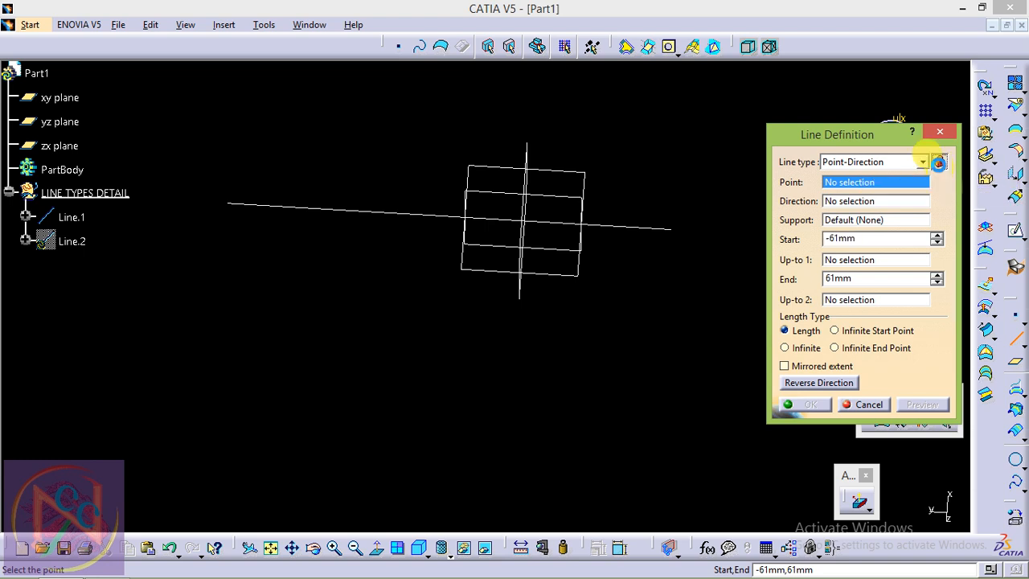
left_click(938, 163)
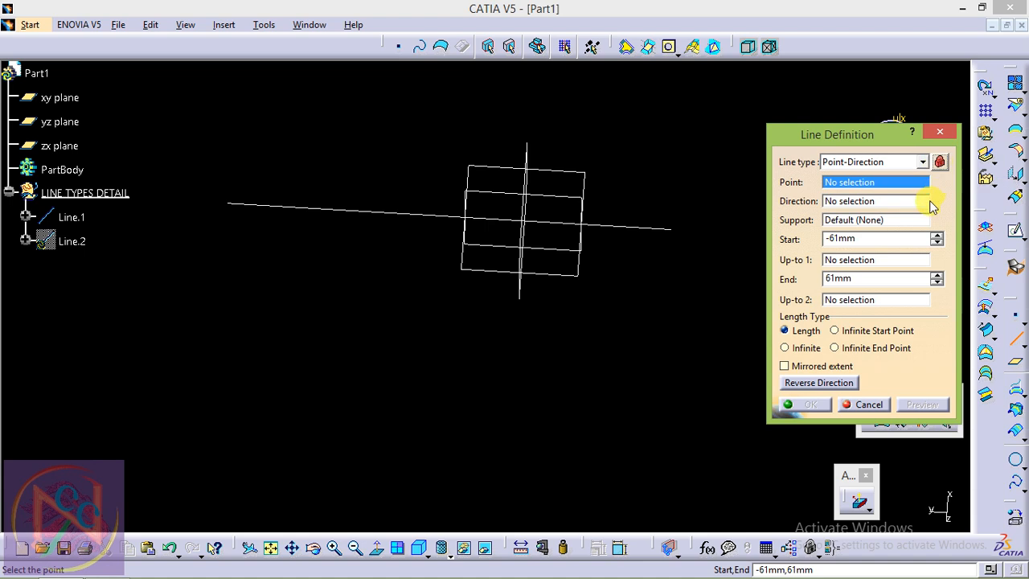
left_click(939, 166)
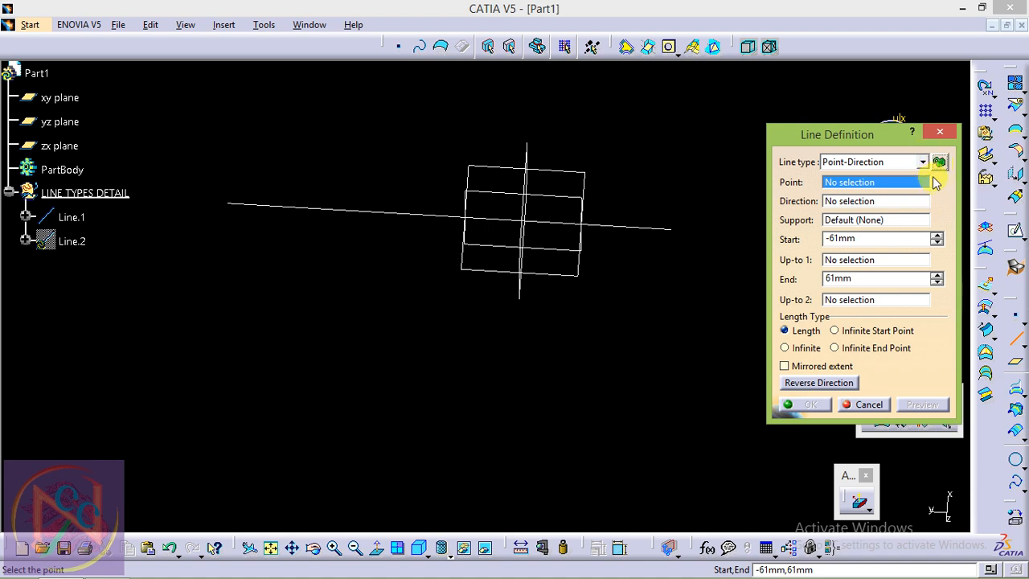
left_click(940, 165)
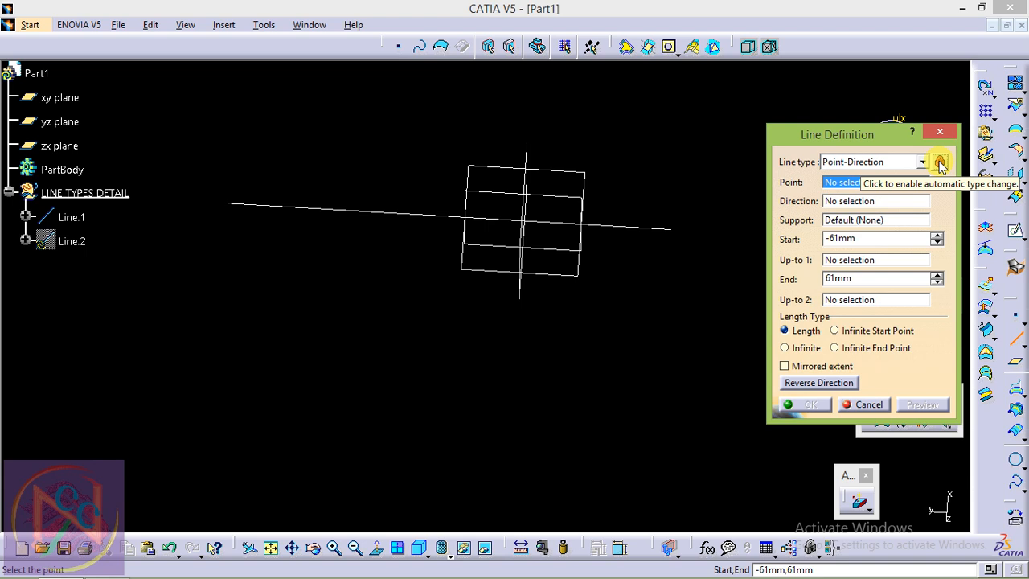
left_click(884, 163)
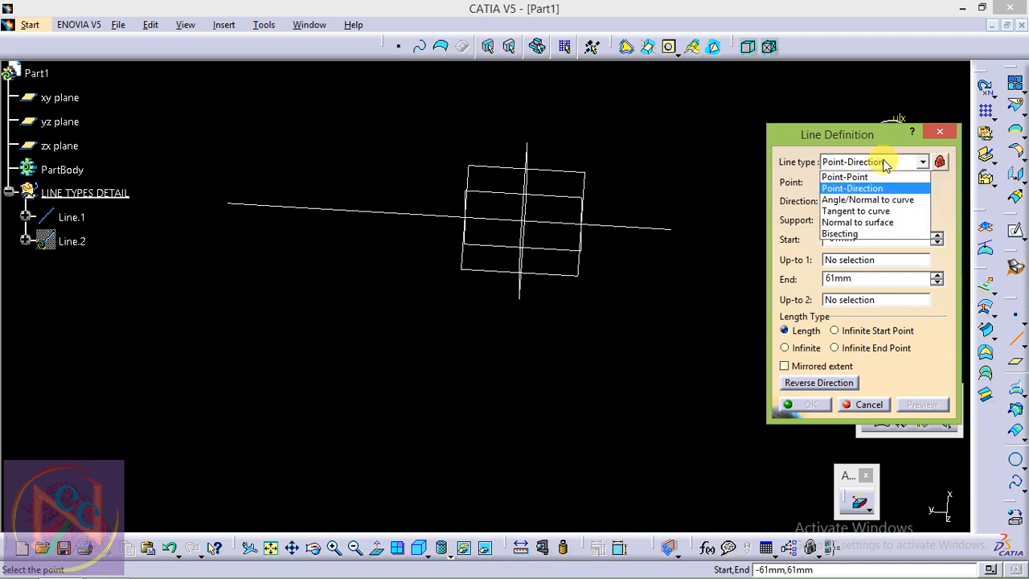
left_click(939, 162)
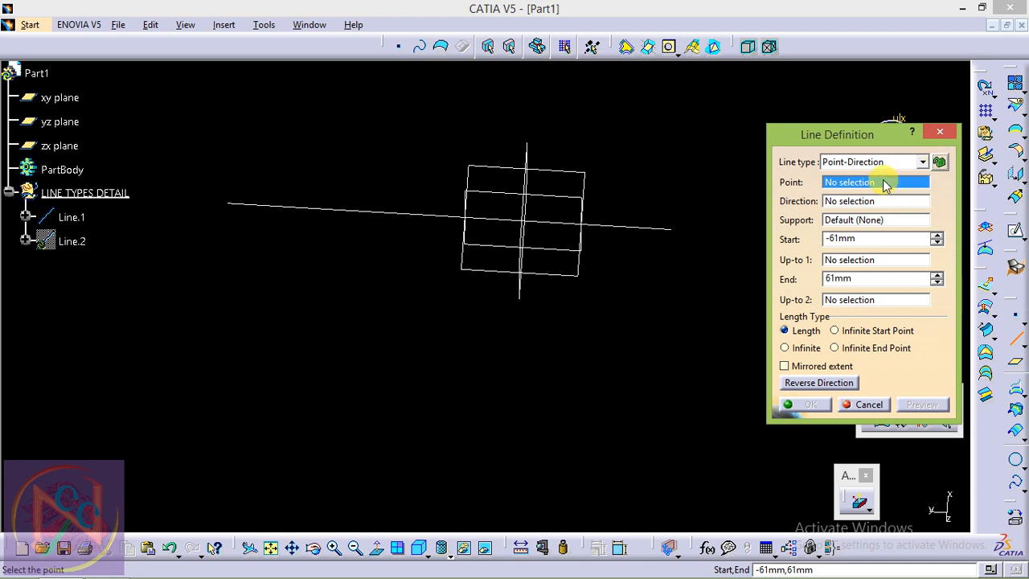
Use the end vertex of Line.1 nearest the origin planes as the line's point and reselect Point-Direction to lock the line type.
left_click(671, 229)
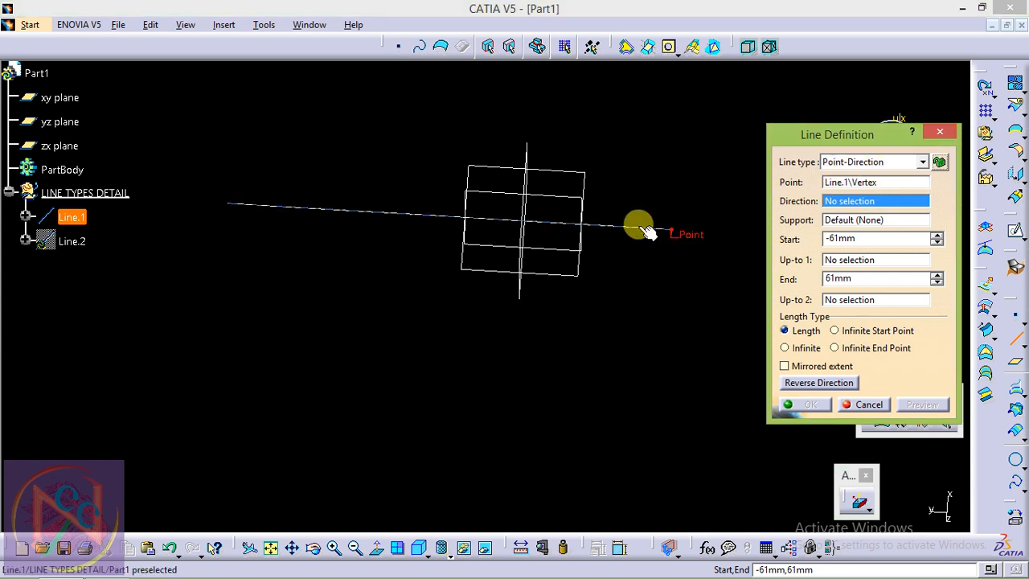
left_click(840, 162)
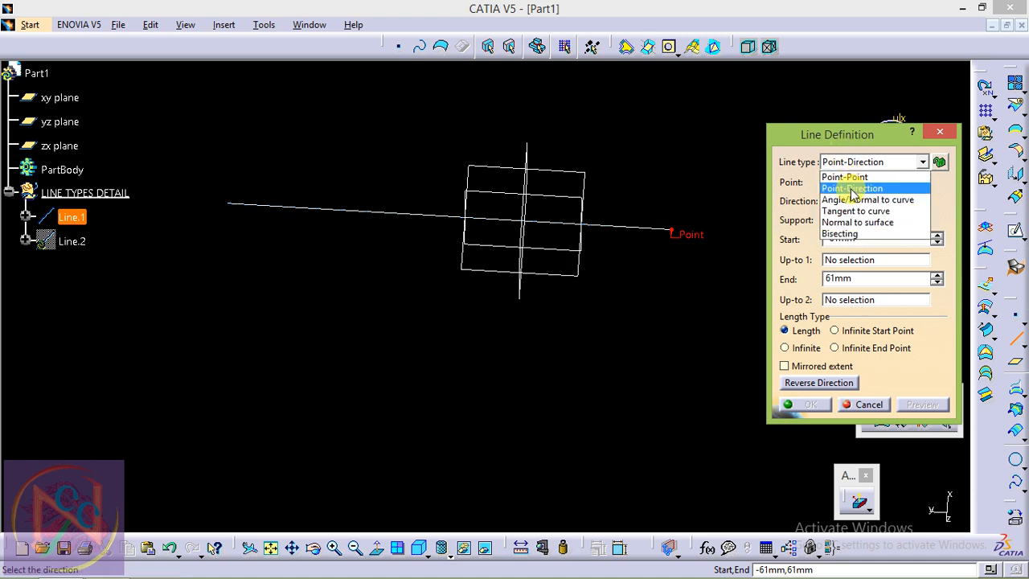
left_click(852, 189)
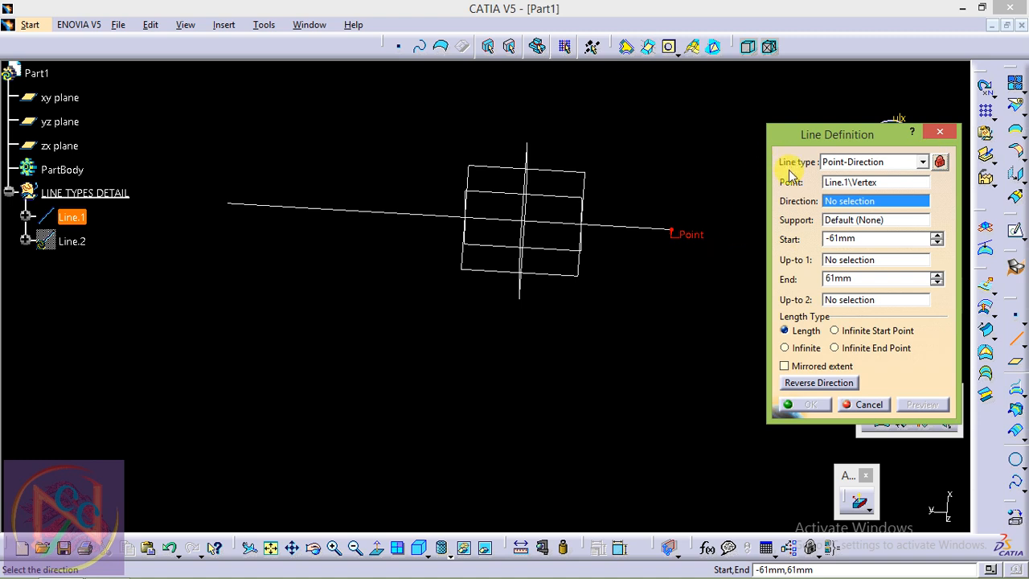
Set the Point-Direction line's direction to the Z Axis.
left_click(836, 183)
left_click(836, 201)
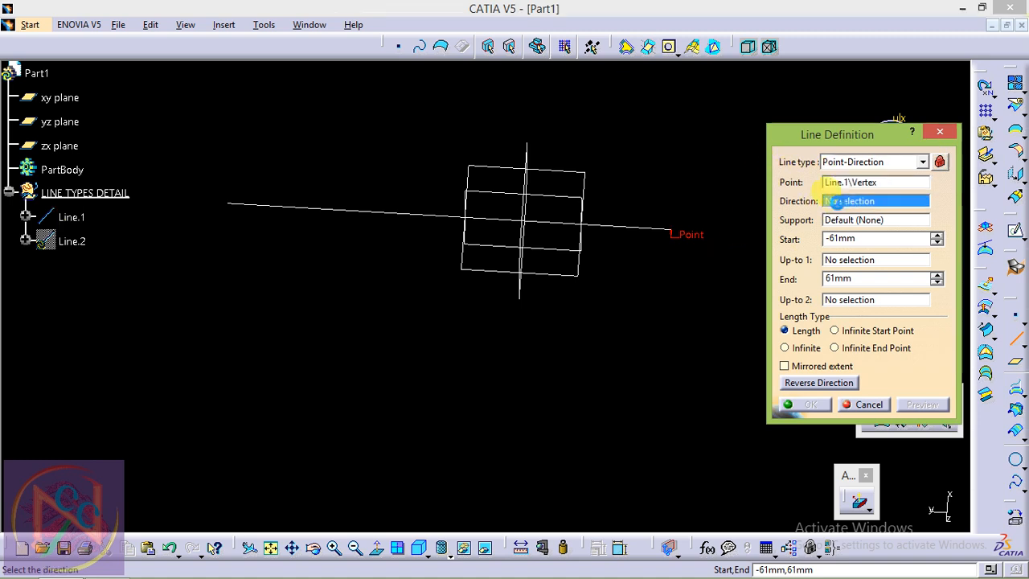
right_click(838, 206)
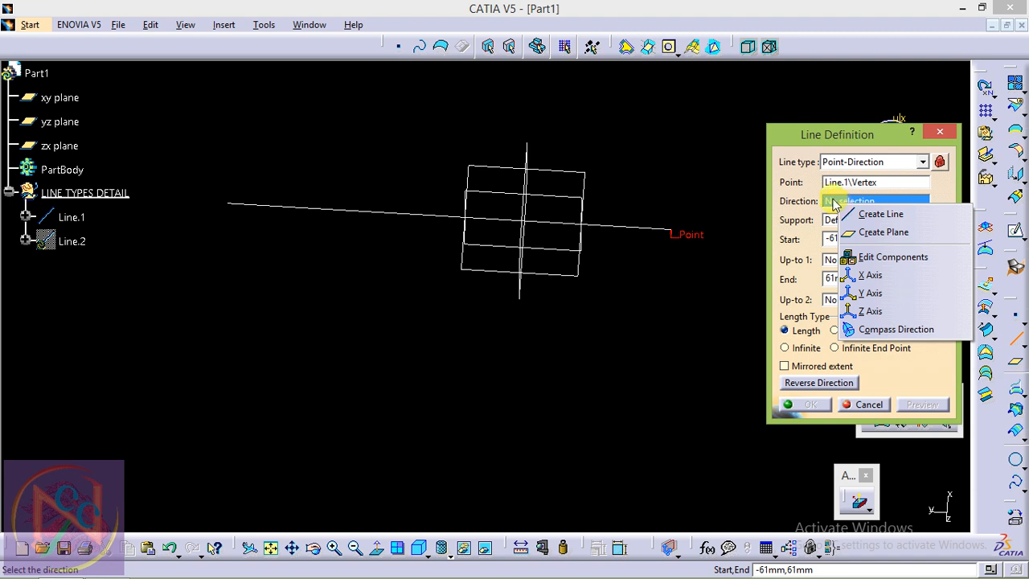
left_click_drag(788, 138, 771, 199)
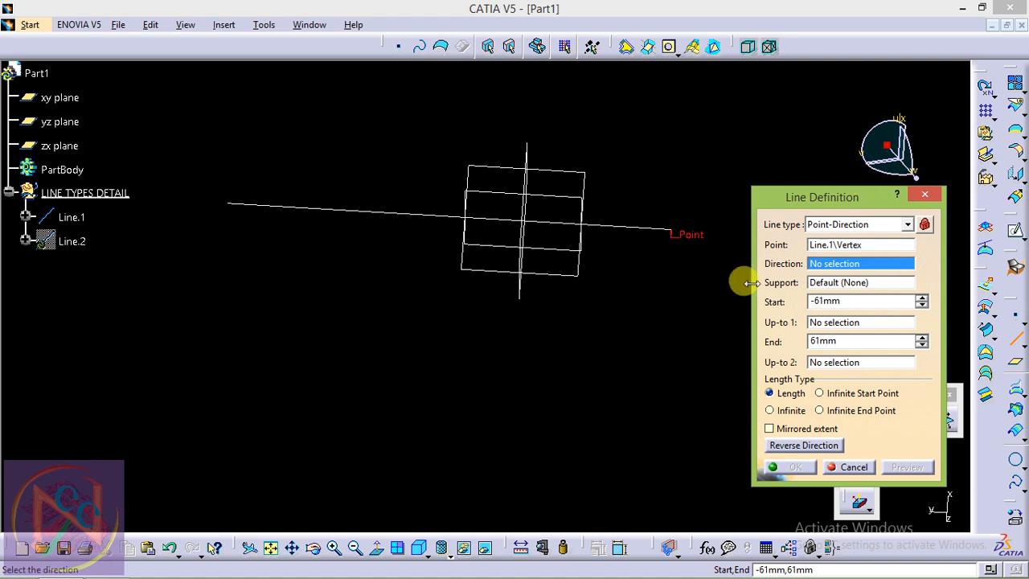
right_click(841, 265)
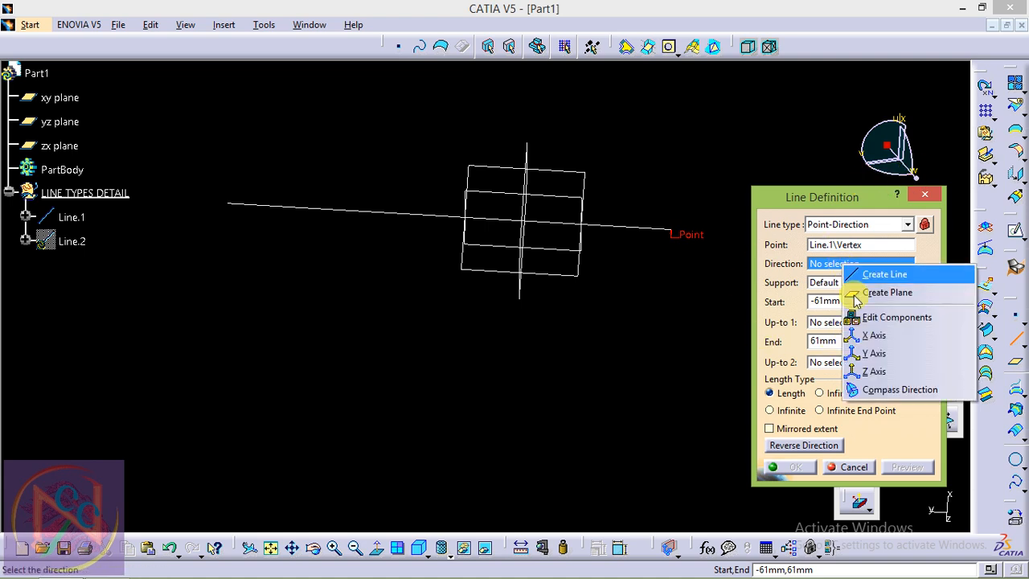
left_click(875, 370)
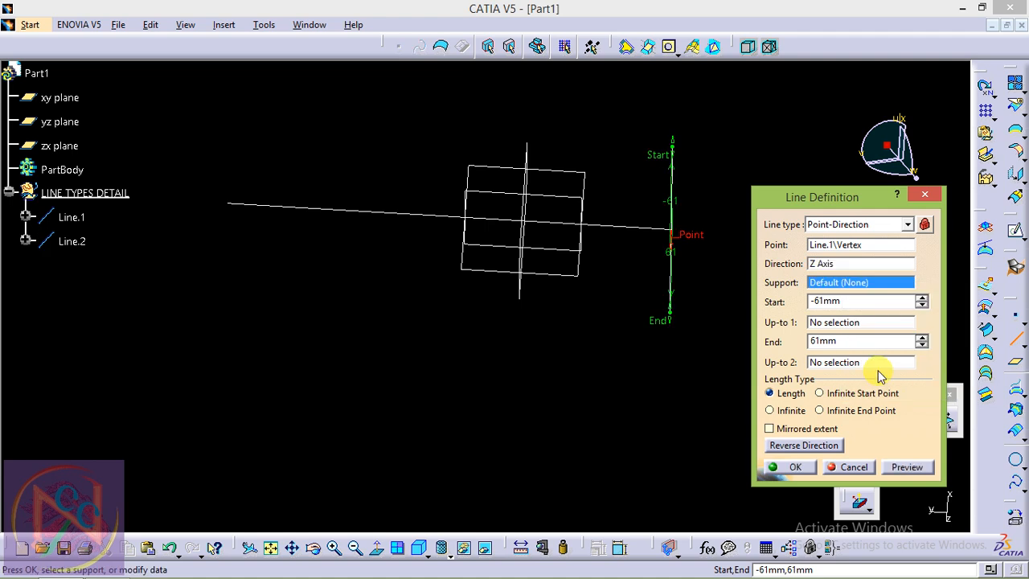
Set the Z-axis line's start to -10 mm and create the line.
middle_click_drag(551, 292, 603, 279)
middle_click_drag(603, 280, 461, 285)
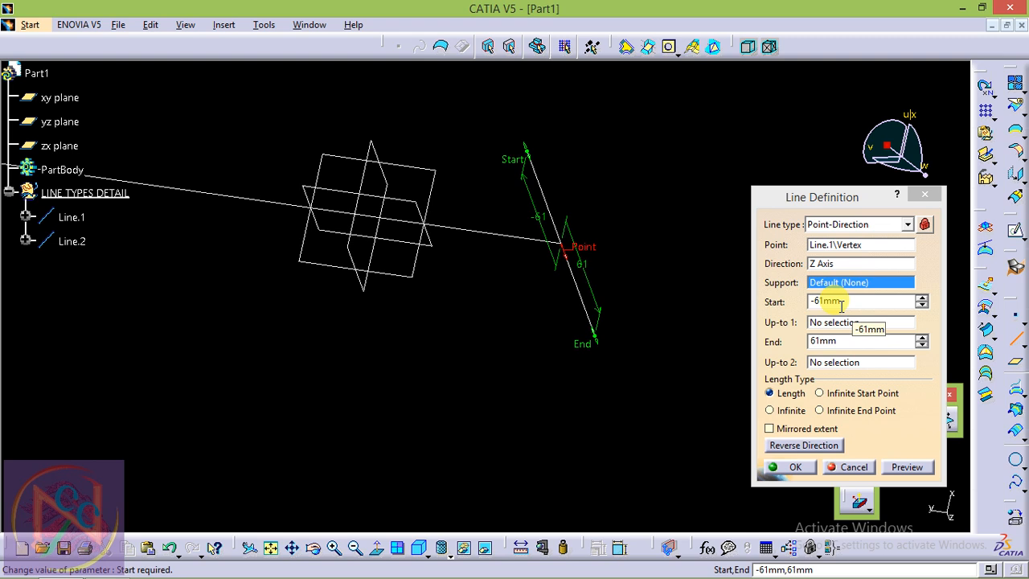
left_click_drag(840, 303, 810, 303)
type("-10")
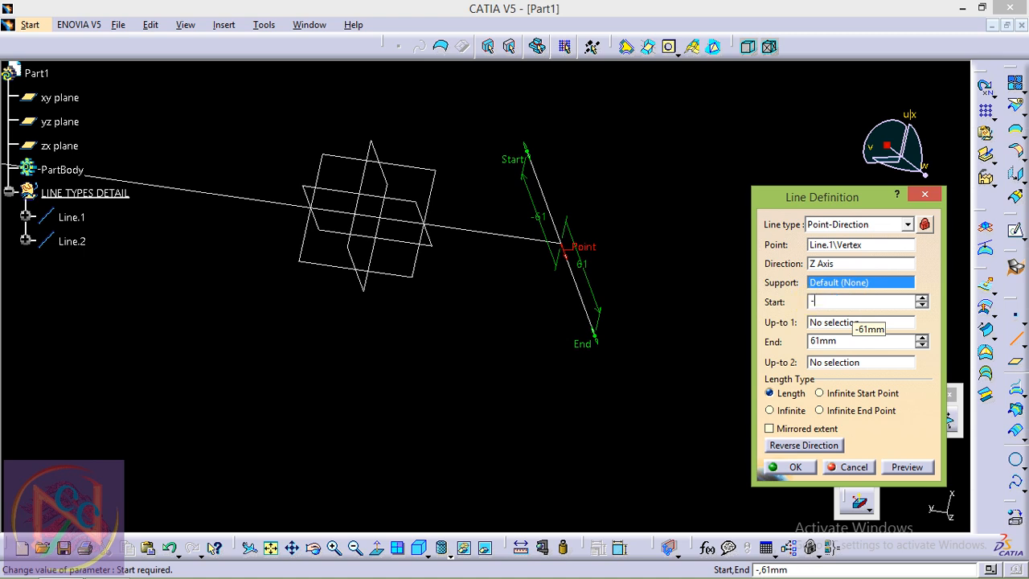
key("Return")
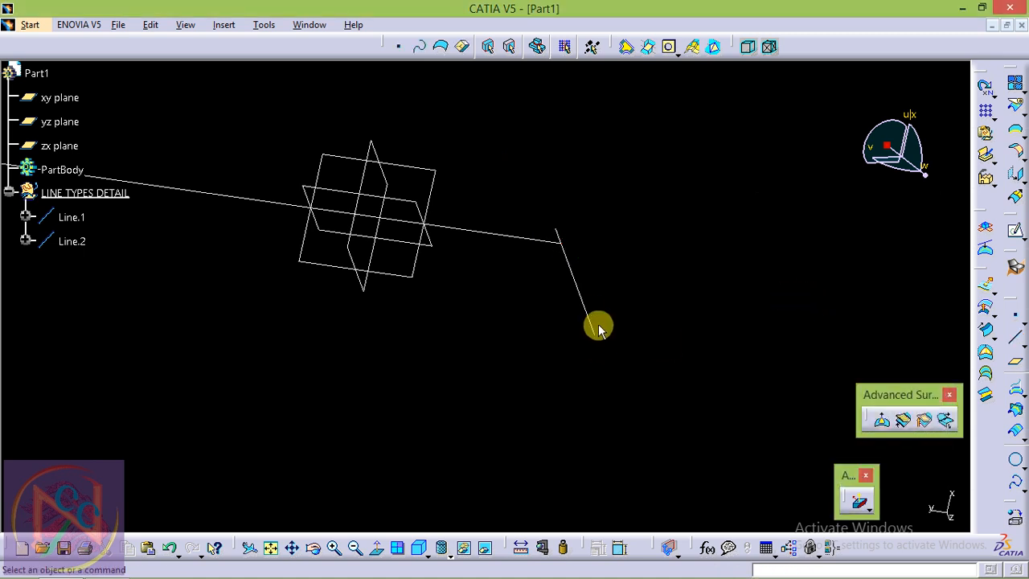
Reopen the Z-axis line, try reversing its direction, restore the original direction and accept the definition.
double_click(576, 299)
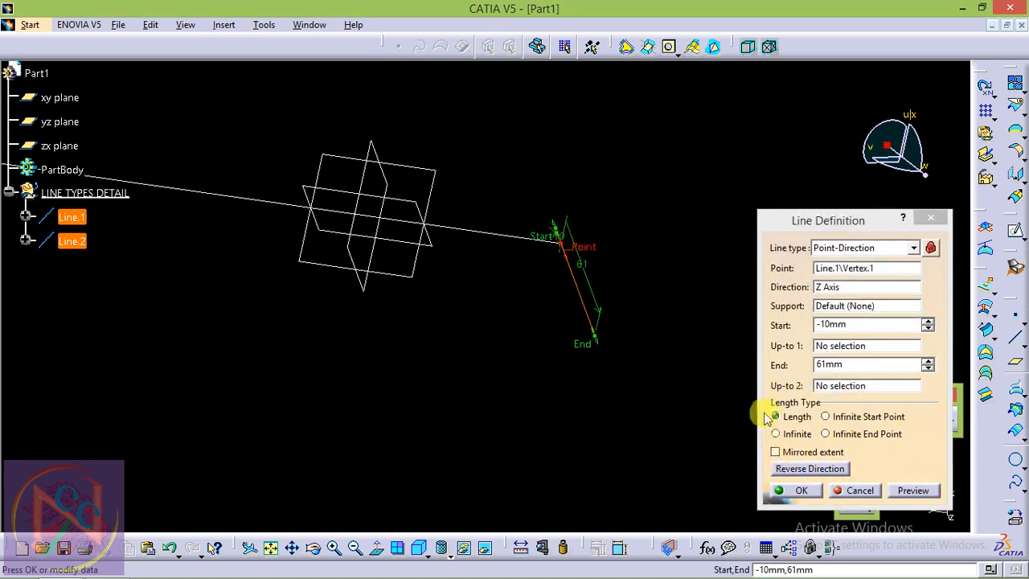
left_click(820, 469)
left_click(824, 470)
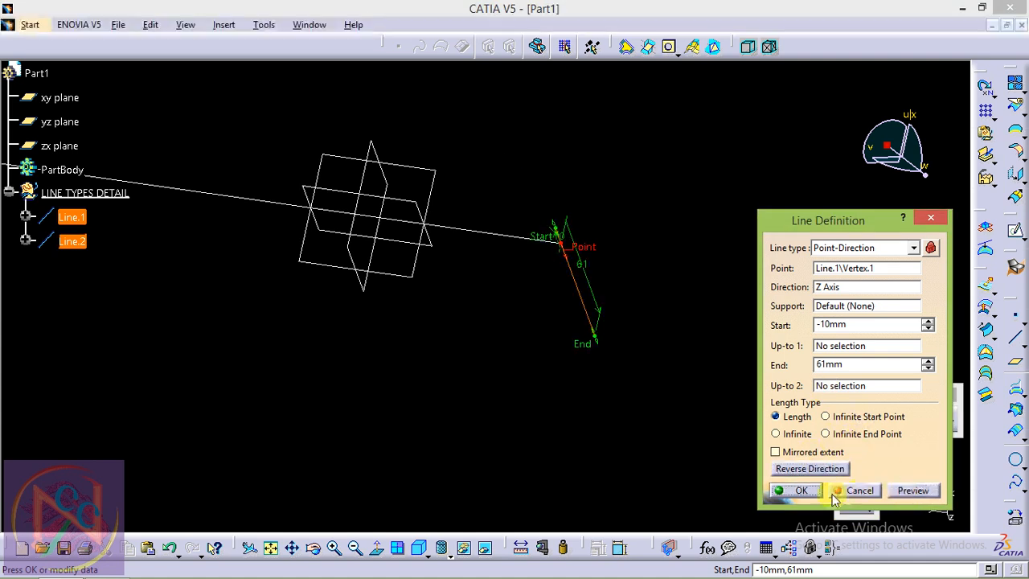
left_click(799, 491)
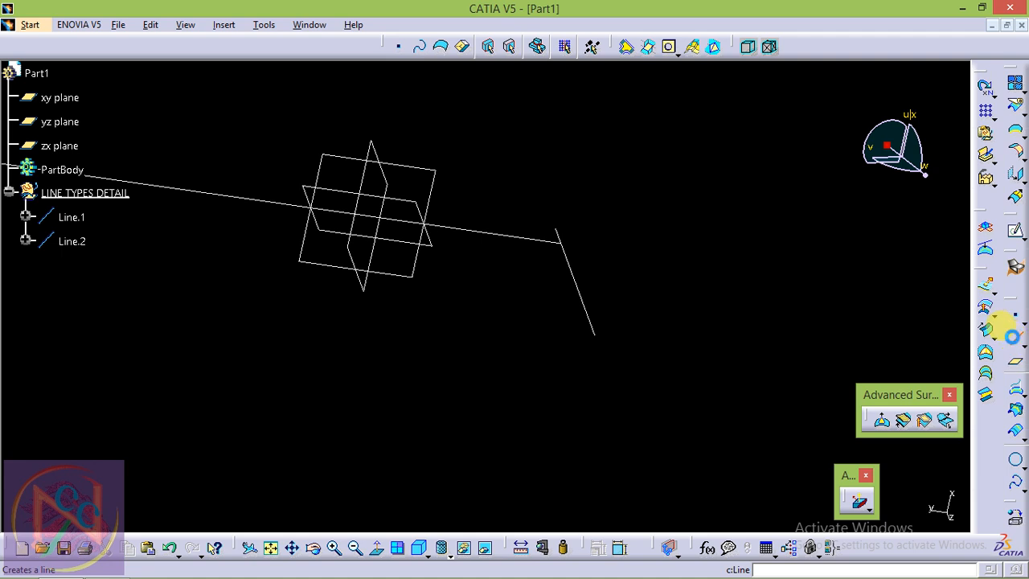
left_click(1011, 336)
left_click(834, 251)
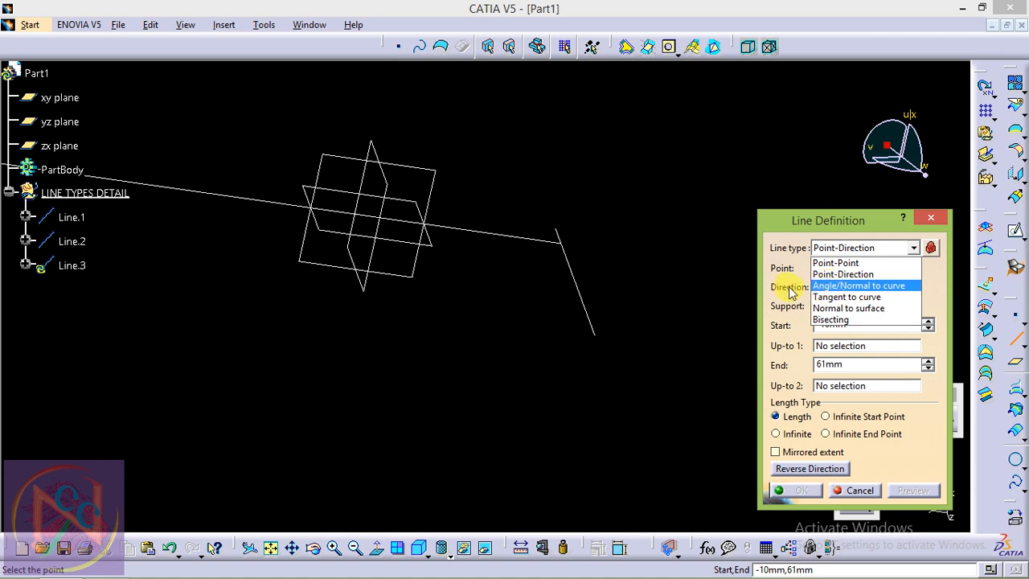
left_click(860, 221)
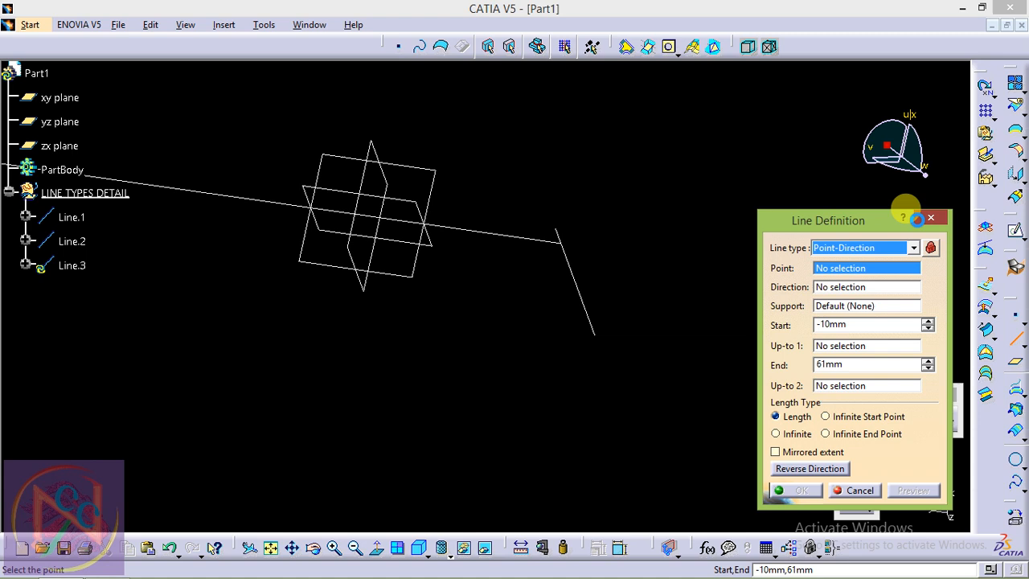
left_click(924, 219)
Sketch an open, curved spline through five points beside and below the origin on the xy plane, and exit the sketch.
left_click(1017, 233)
left_click(438, 169)
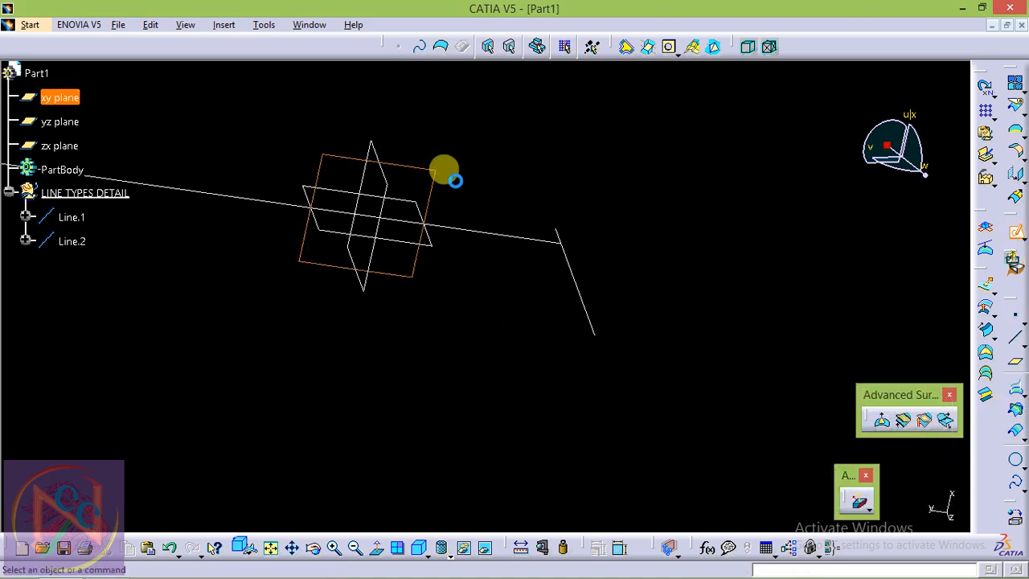
left_click(1013, 339)
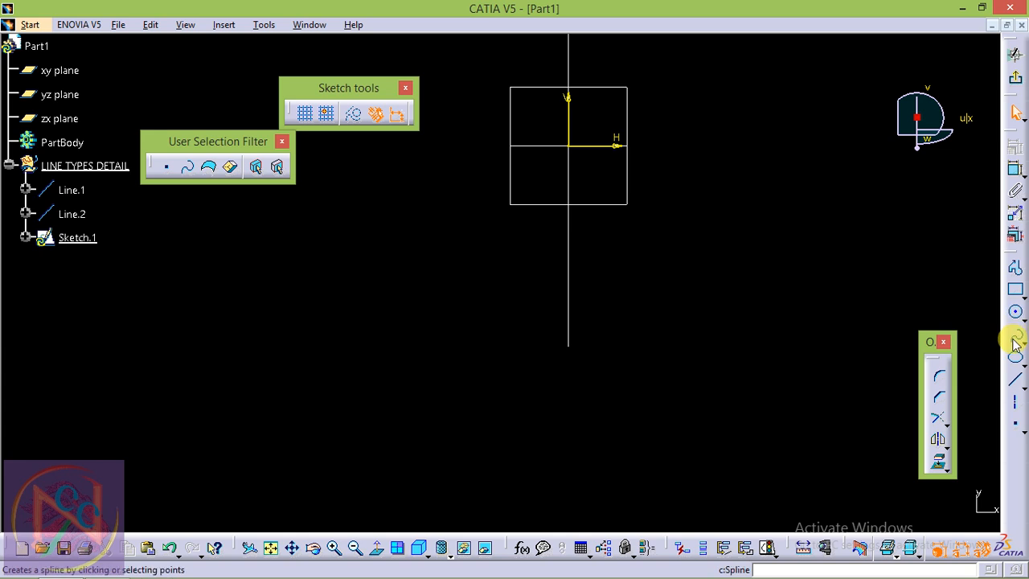
left_click(679, 185)
left_click(749, 181)
left_click(773, 238)
left_click(779, 335)
left_click(755, 372)
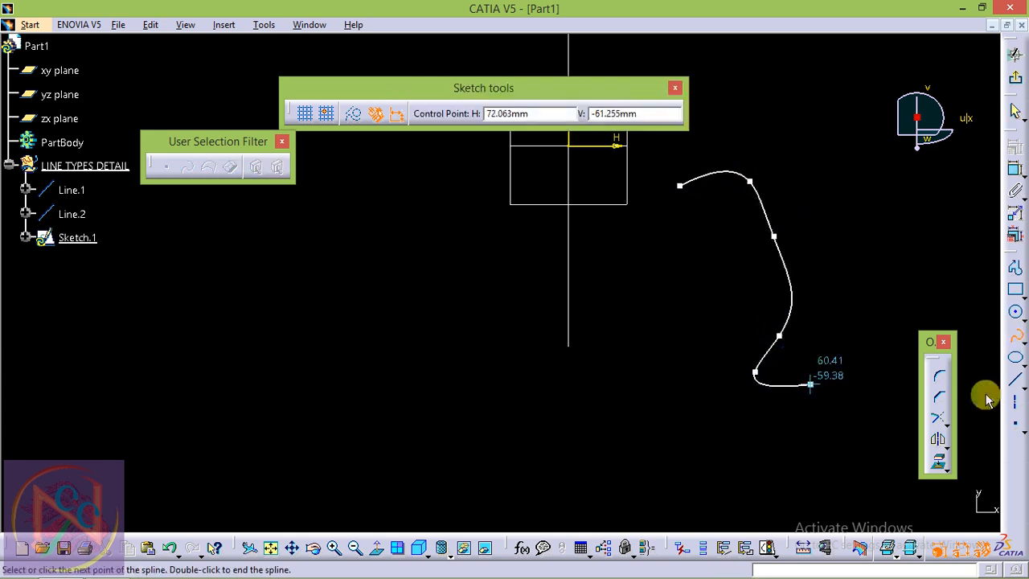
left_click(1015, 338)
left_click(1011, 103)
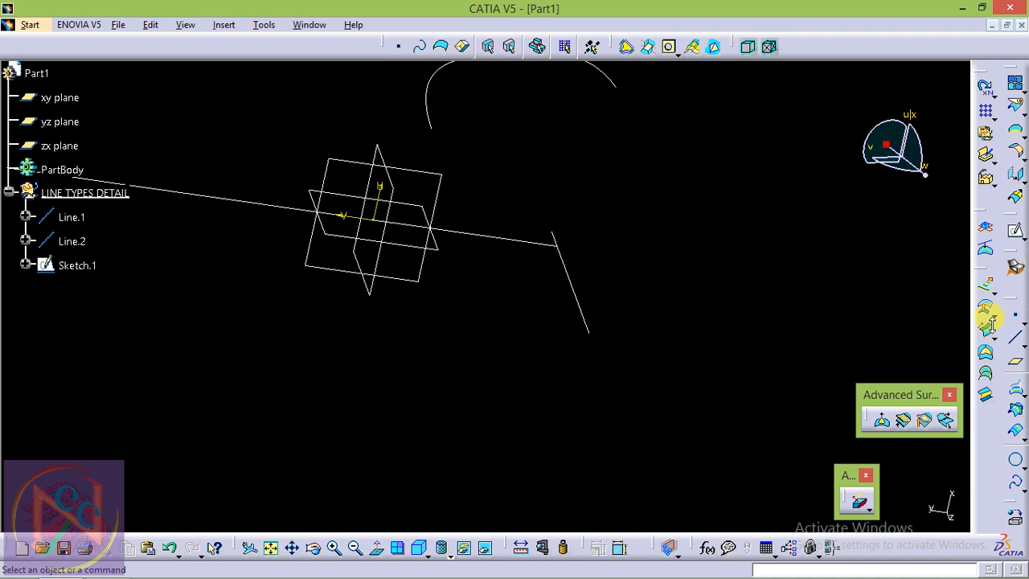
Start a new line of type Angle/Normal to curve and use the spline sketch as its curve.
left_click(1012, 344)
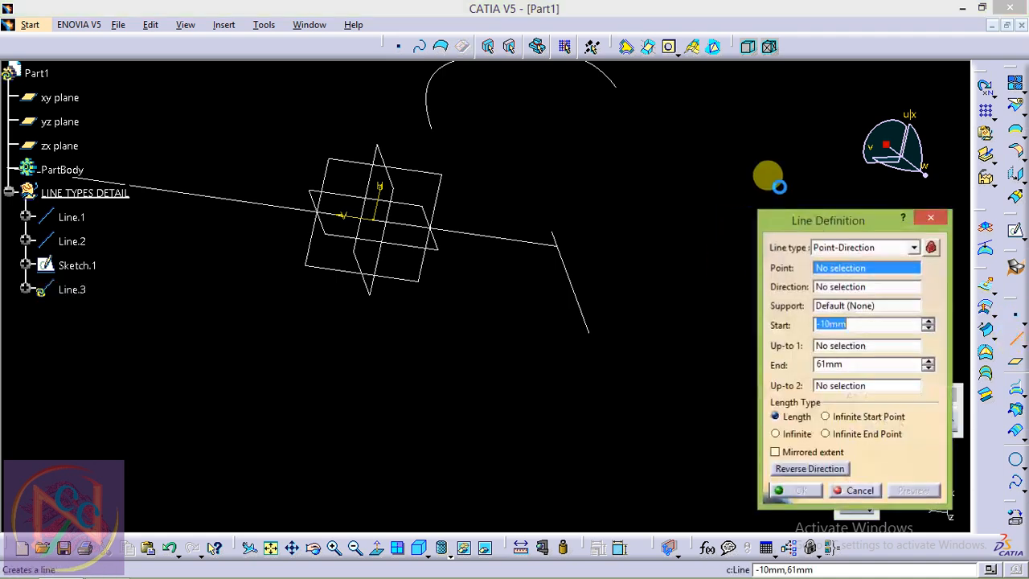
left_click(843, 248)
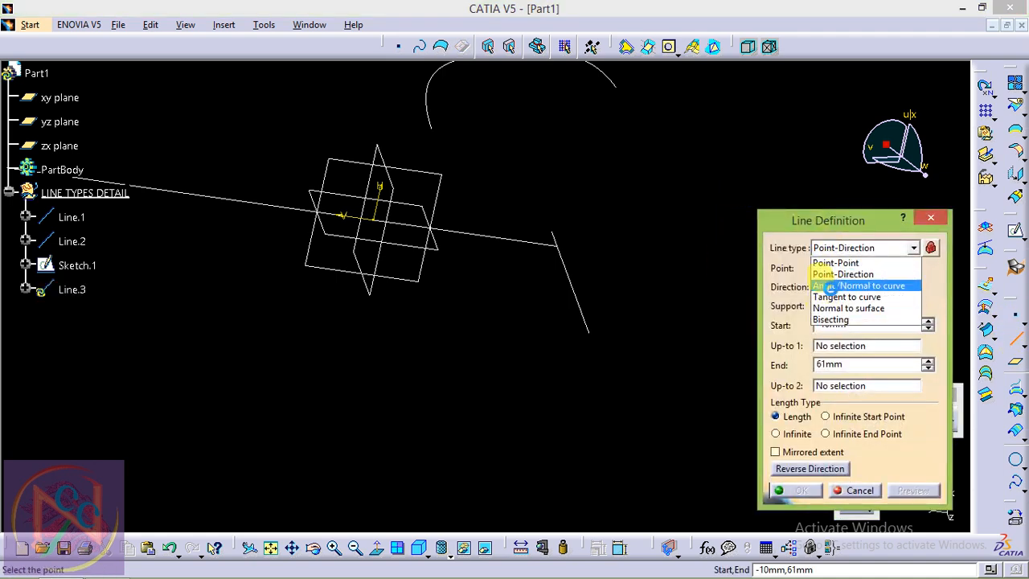
left_click(828, 285)
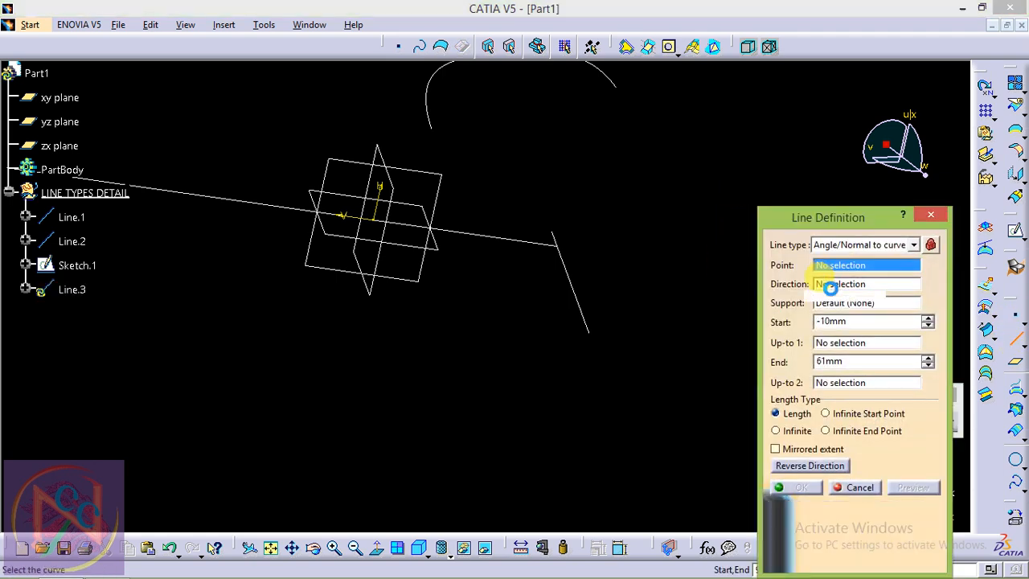
left_click(605, 74)
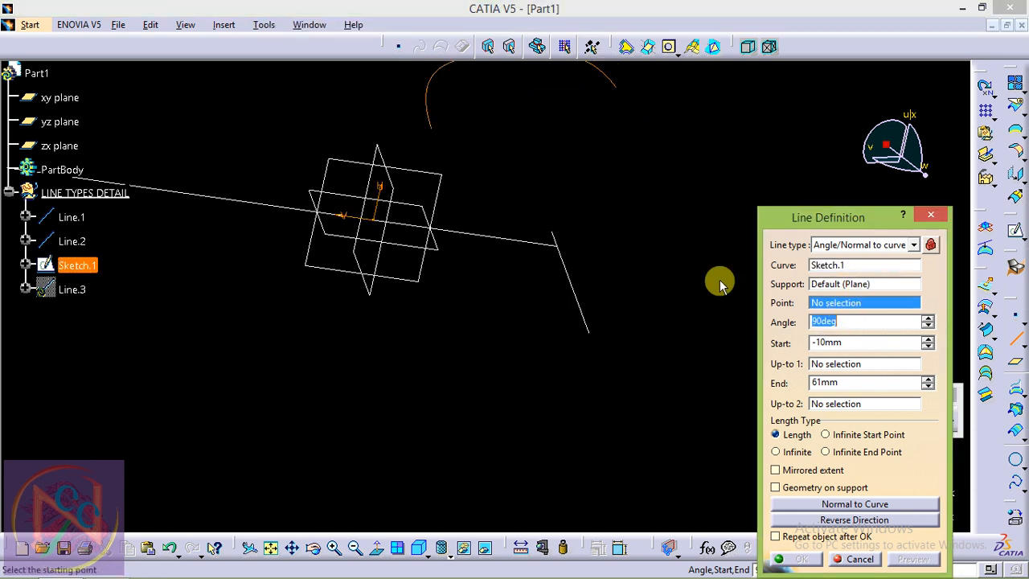
middle_click_drag(607, 227, 587, 302)
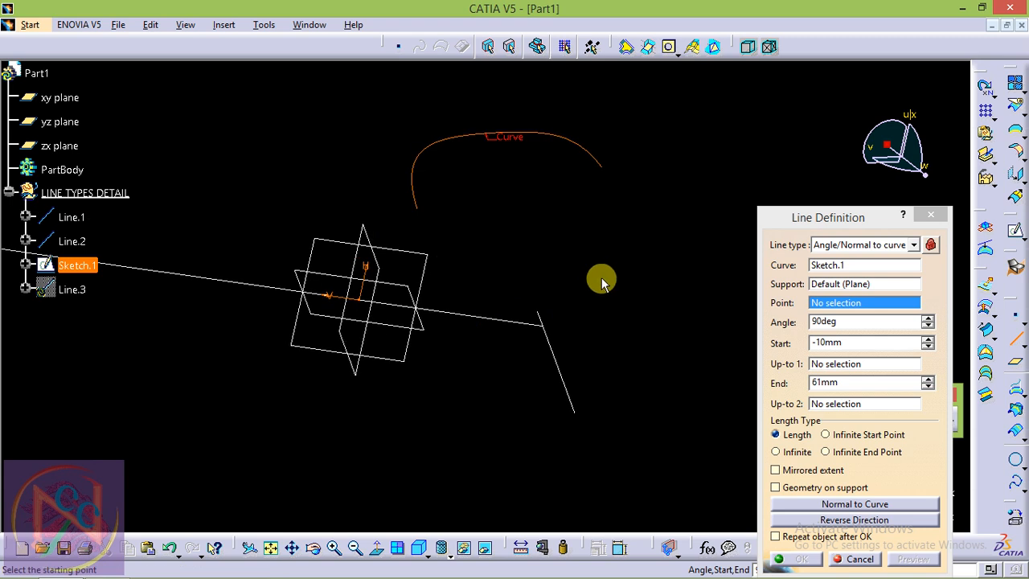
Use the spline's end vertex farther from the origin as the line's point and set the angle to 45 degrees.
left_click(596, 161)
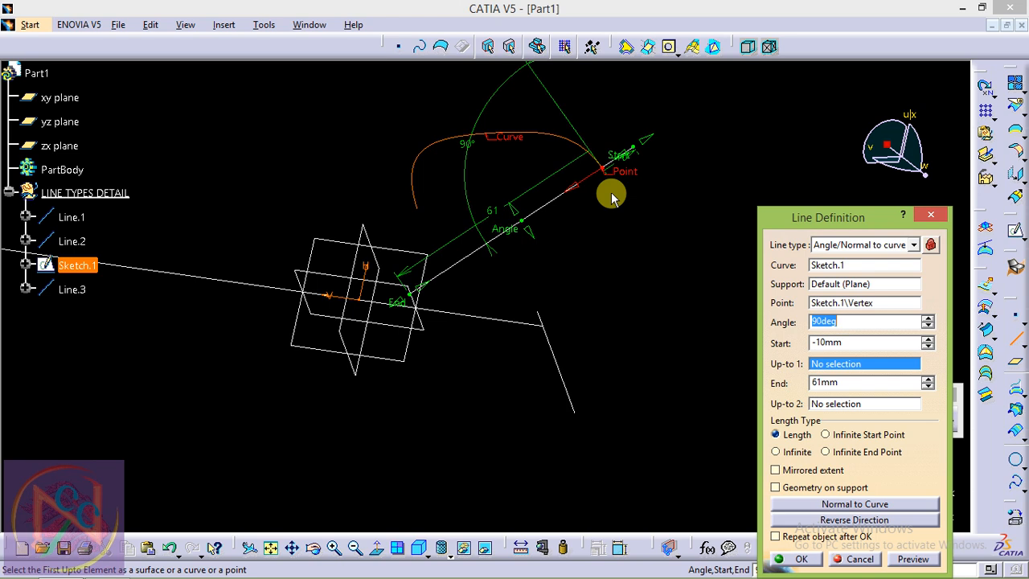
double_click(472, 149)
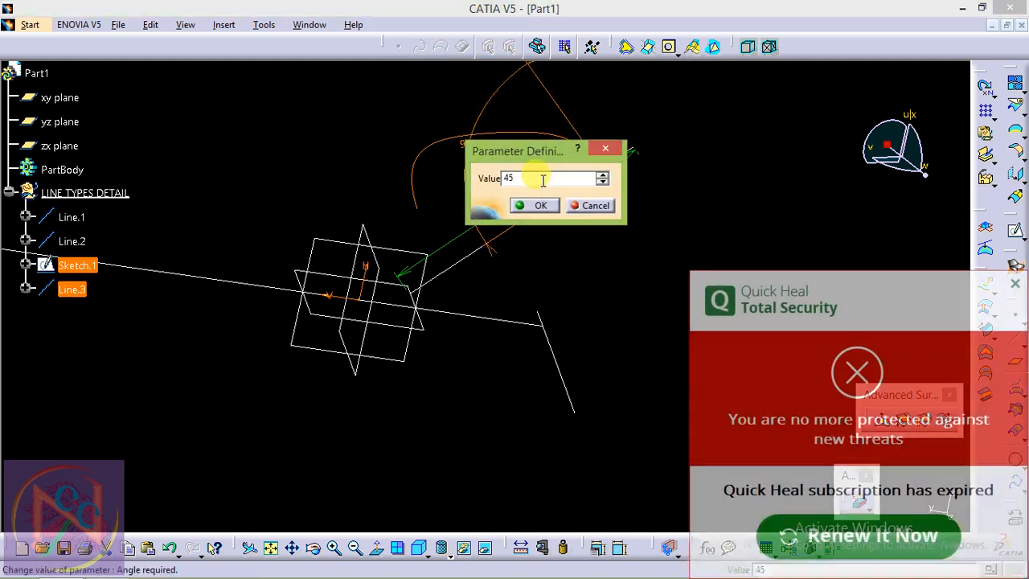
left_click(542, 204)
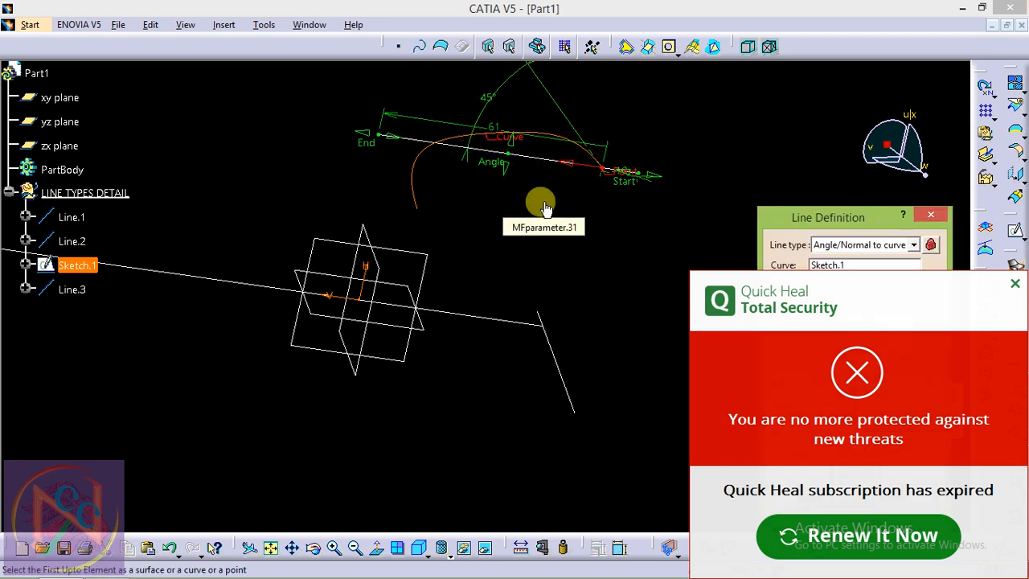
mouse_move(567, 186)
middle_mouse_down()
mouse_move(567, 232)
mouse_move(559, 233)
mouse_move(549, 174)
mouse_move(584, 210)
middle_mouse_up()
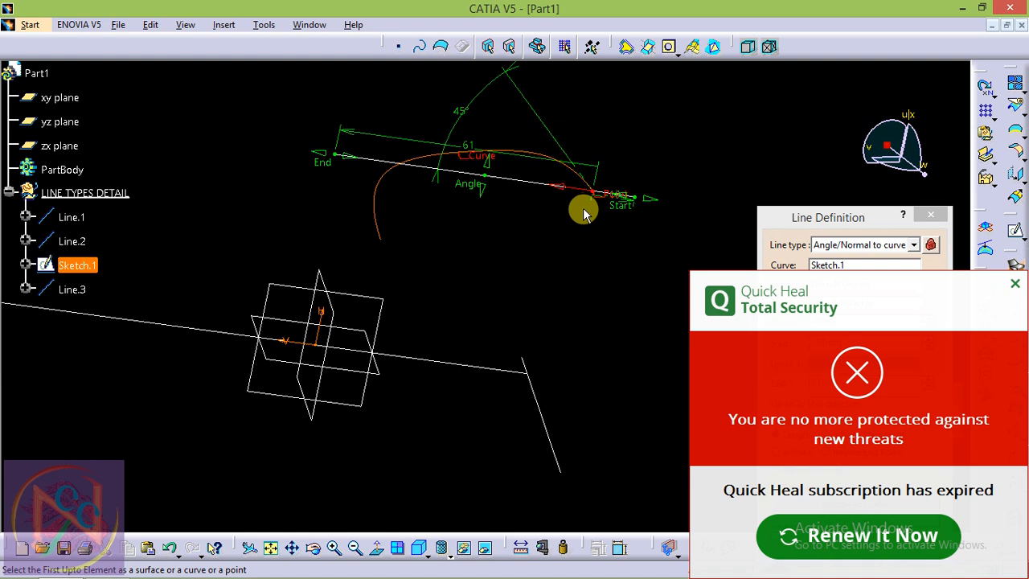
left_click(1014, 284)
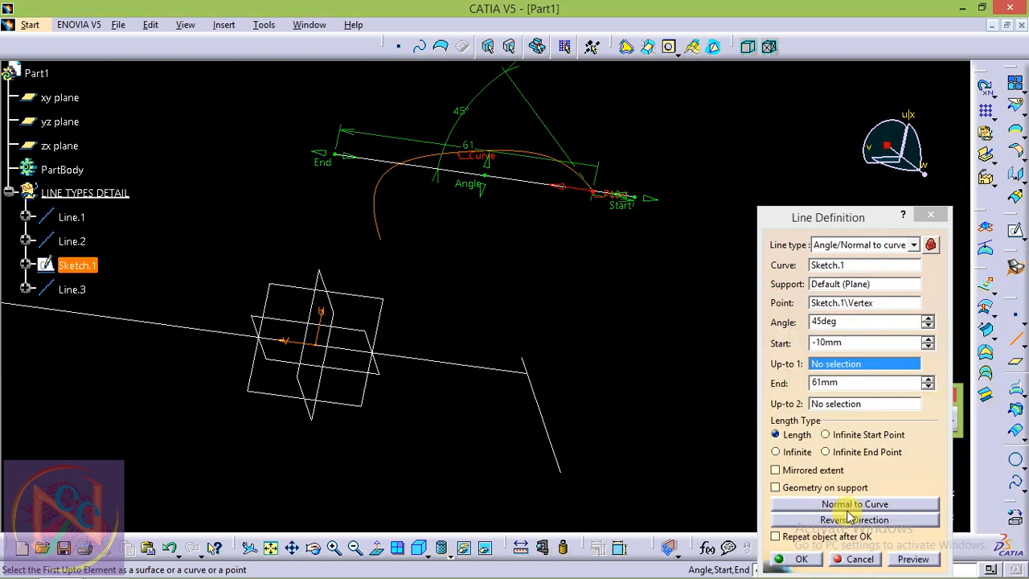
Reverse the 45-degree line's direction and review its start, end and up-to settings.
left_click(854, 504)
mouse_move(595, 294)
middle_mouse_down()
mouse_move(490, 315)
mouse_move(469, 299)
middle_mouse_up()
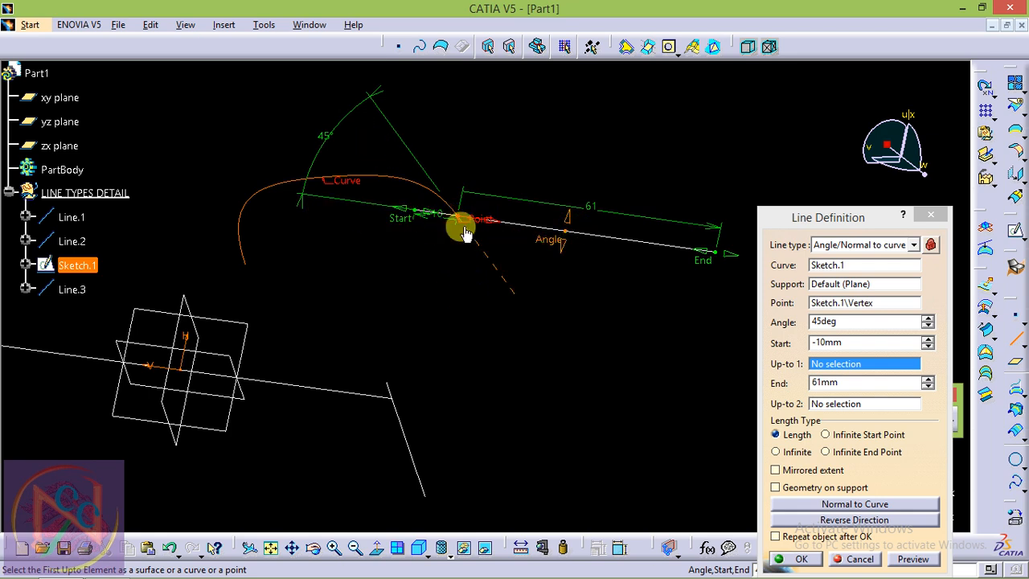
left_click(831, 342)
left_click(838, 341)
left_click_drag(825, 343, 809, 346)
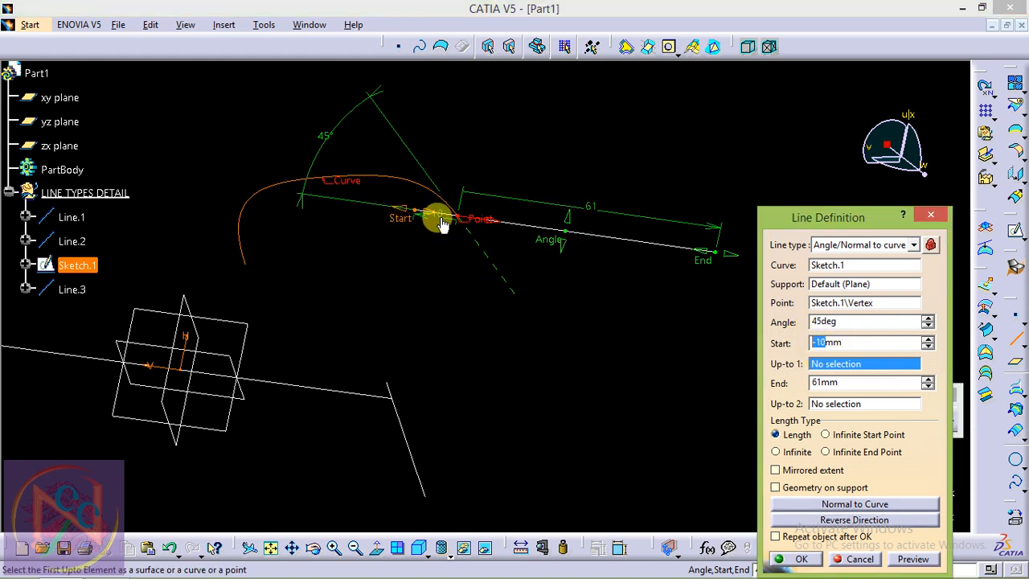
left_click(839, 382)
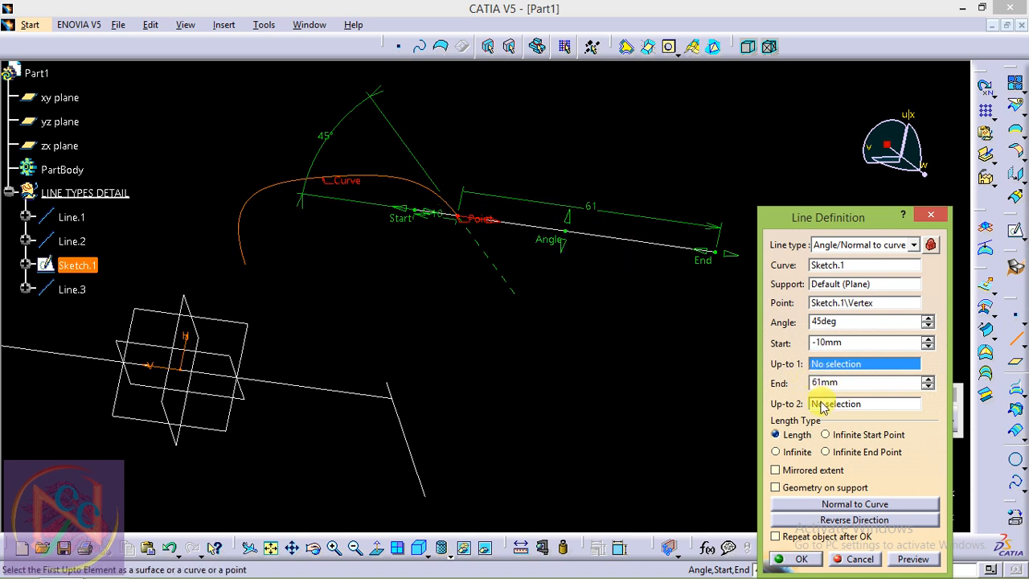
left_click(828, 403)
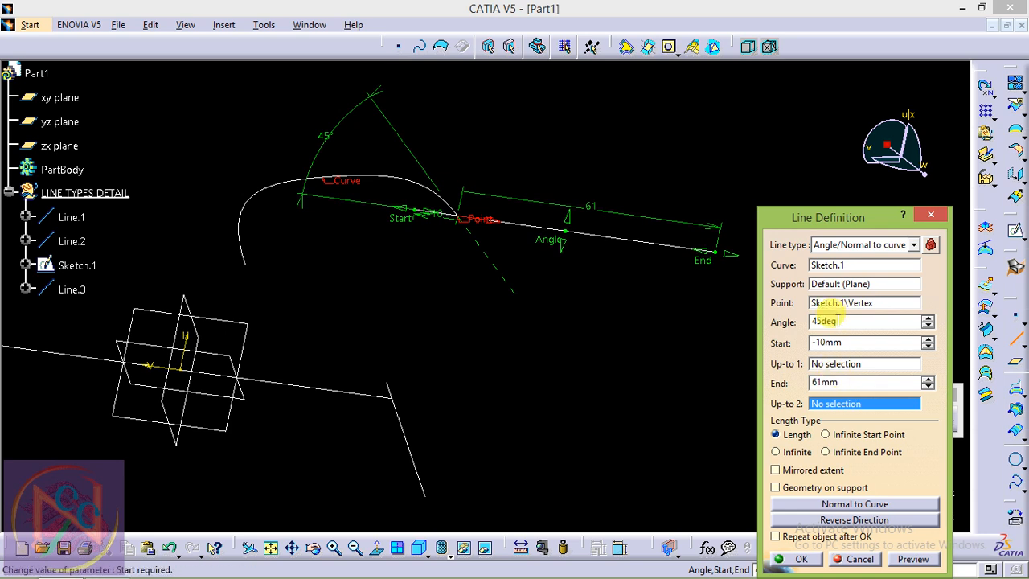
Try Mirrored extent on the angled line, switch it off again and enable Geometry on support.
left_click(813, 470)
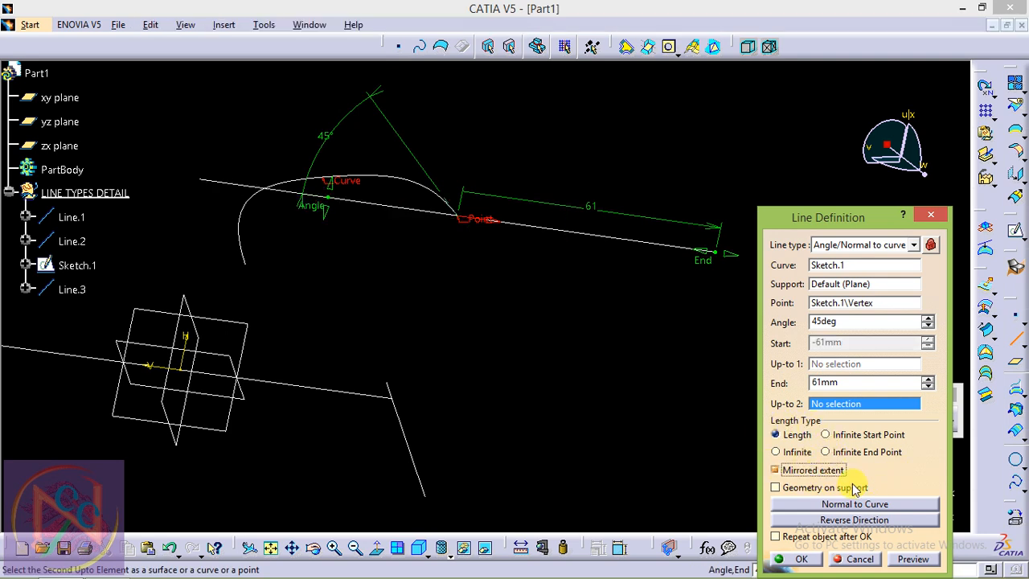
left_click(799, 490)
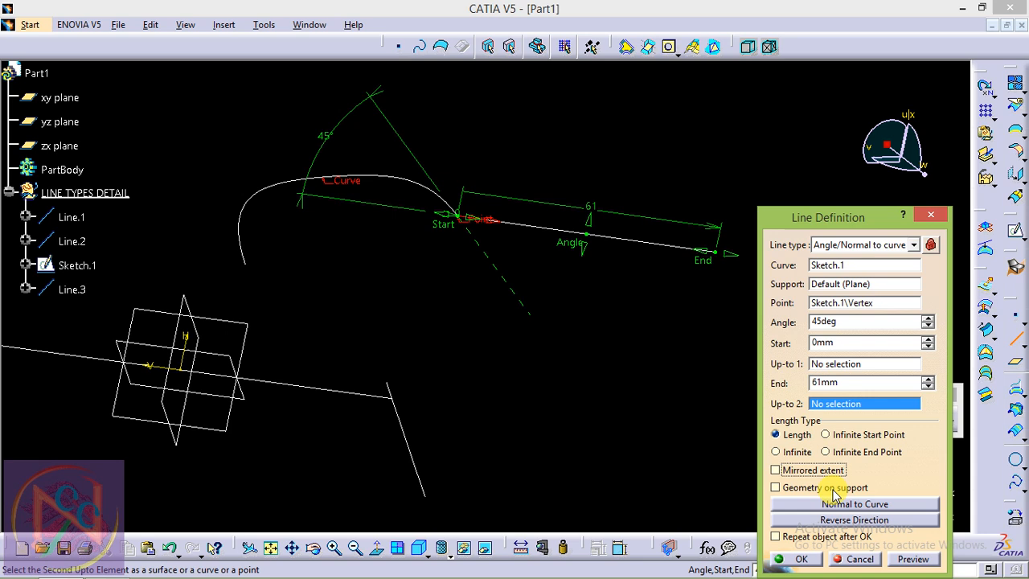
left_click(823, 488)
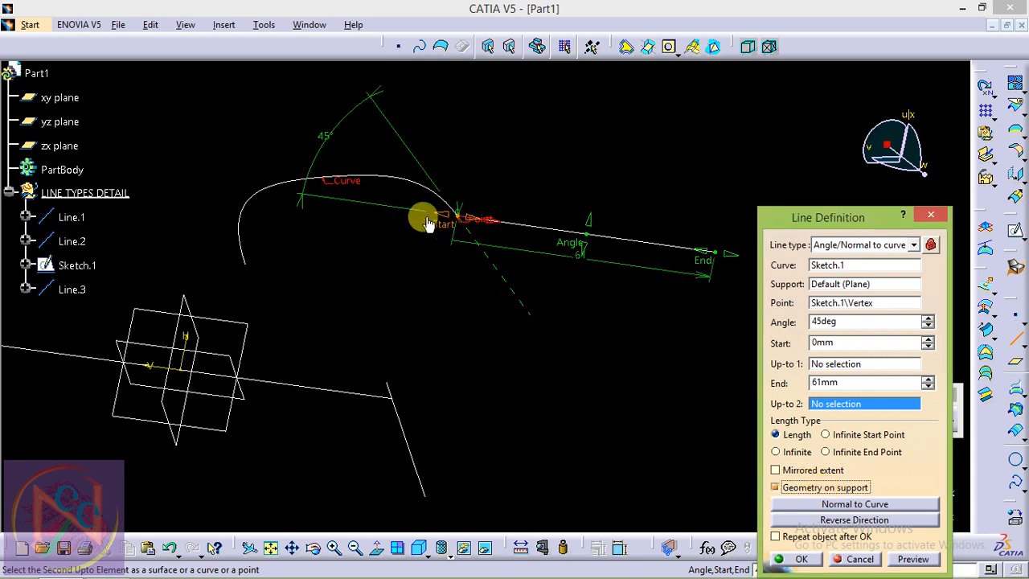
Make the line normal to the curve, try reversing its direction, restore it and create the line.
left_click(855, 505)
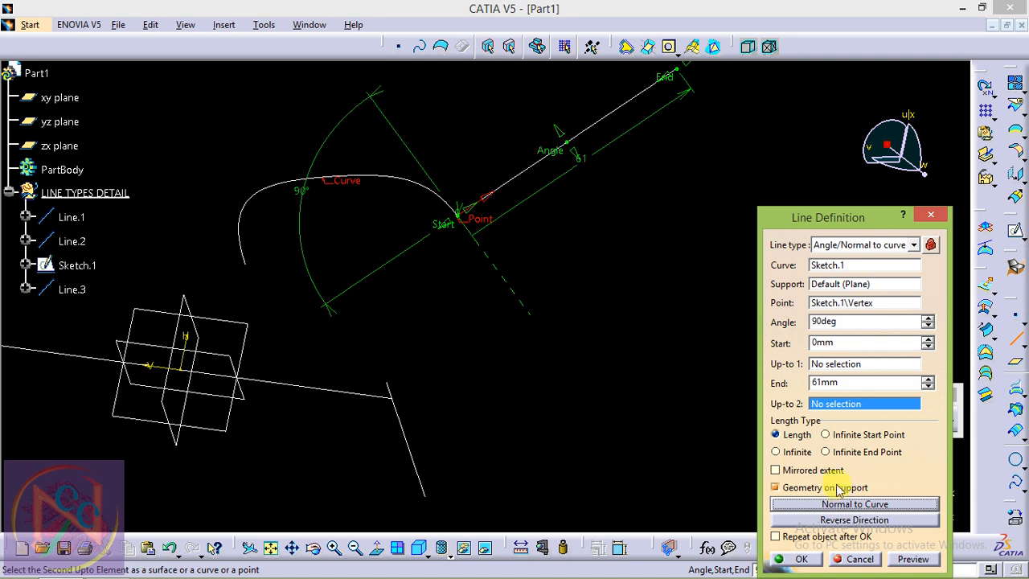
left_click(858, 521)
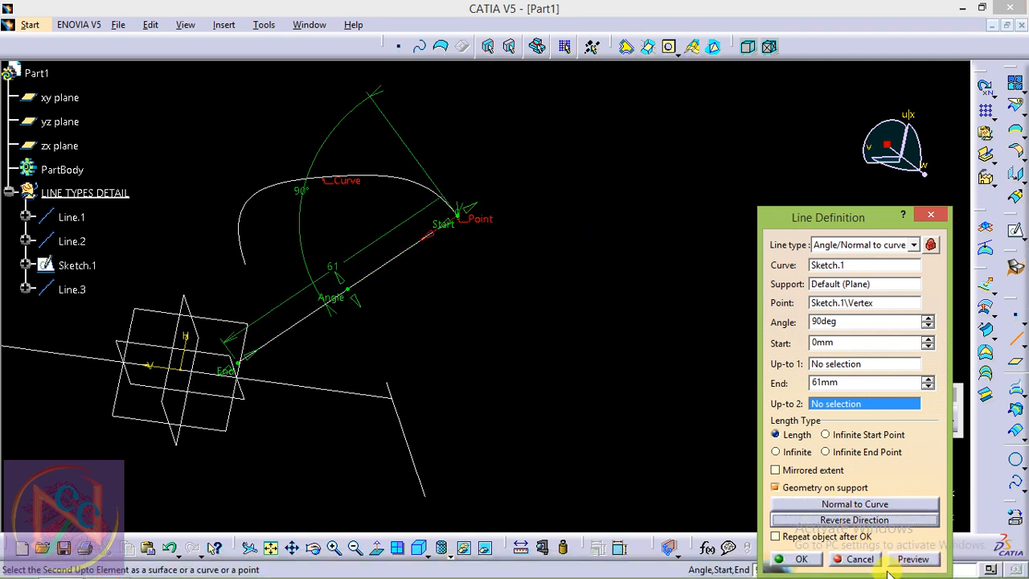
left_click(844, 521)
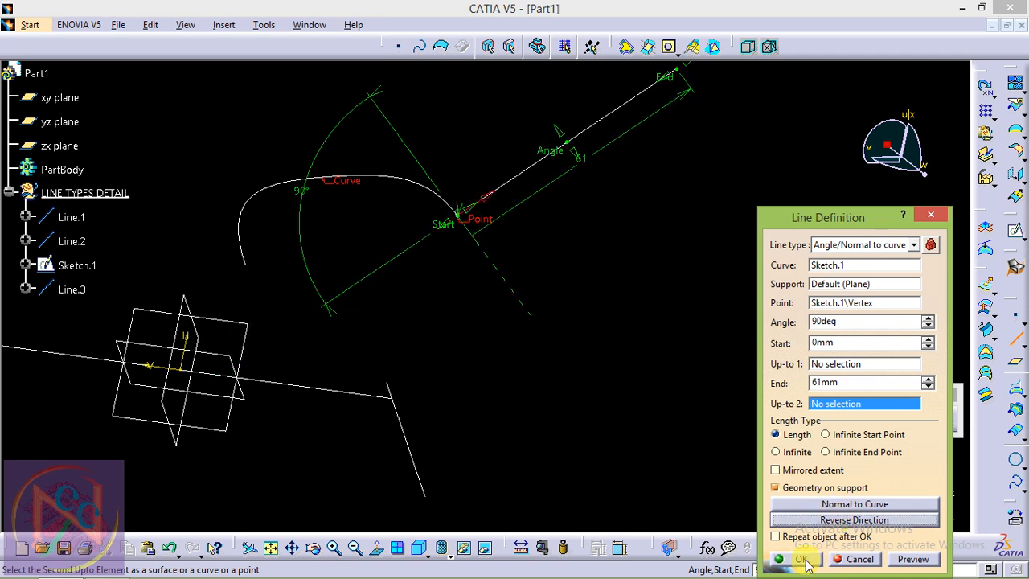
left_click(801, 559)
middle_click_drag(648, 265, 674, 297)
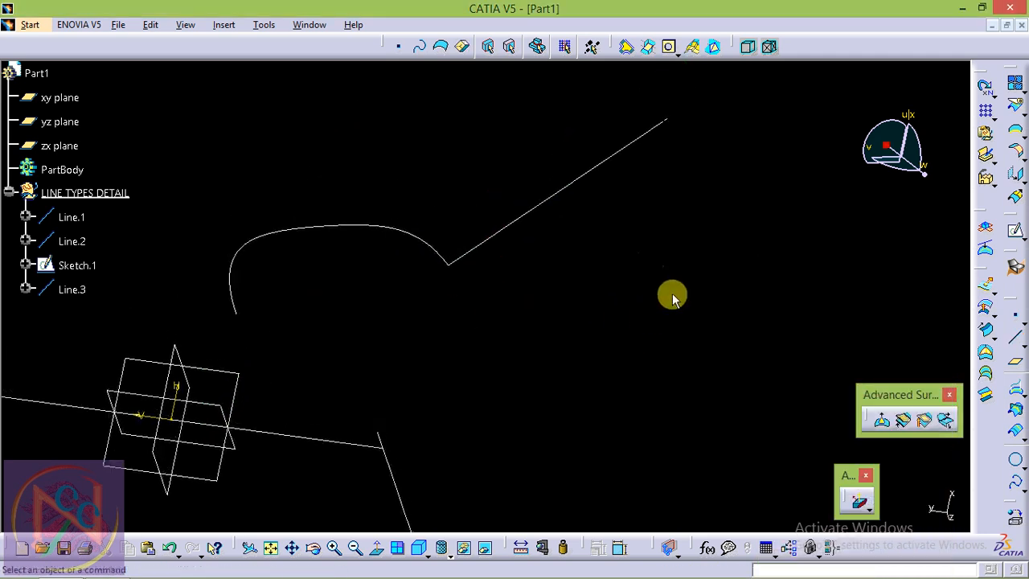
Start a new Tangent to curve line with the spline sketch as its curve and the normal line's start vertex as Element 2.
left_click(1015, 338)
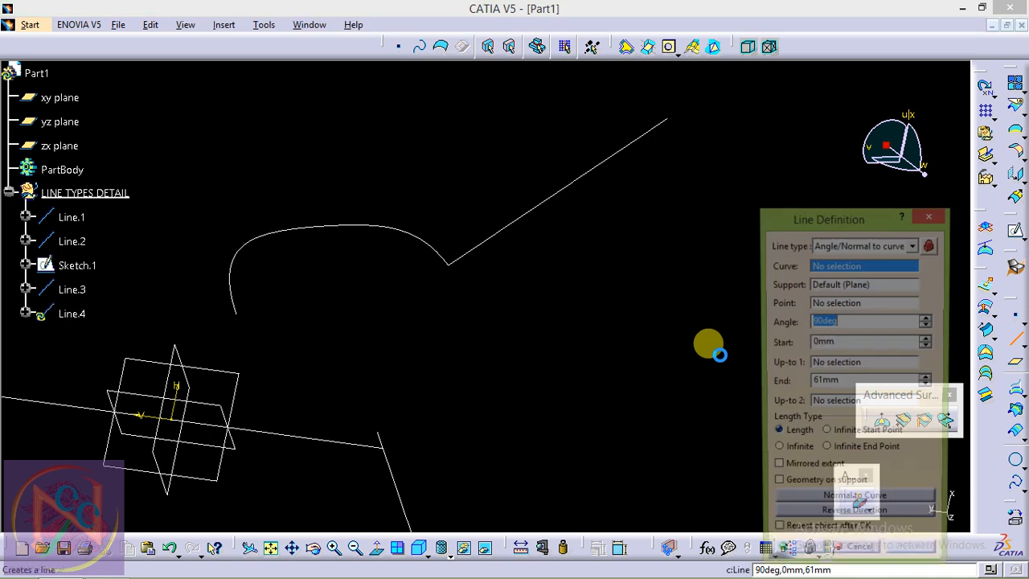
left_click(881, 251)
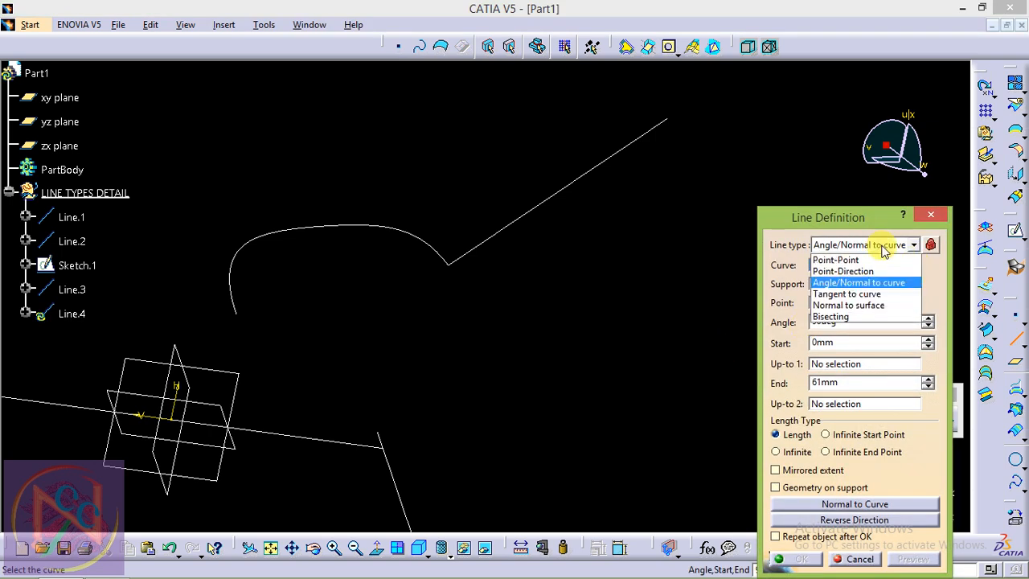
left_click(871, 294)
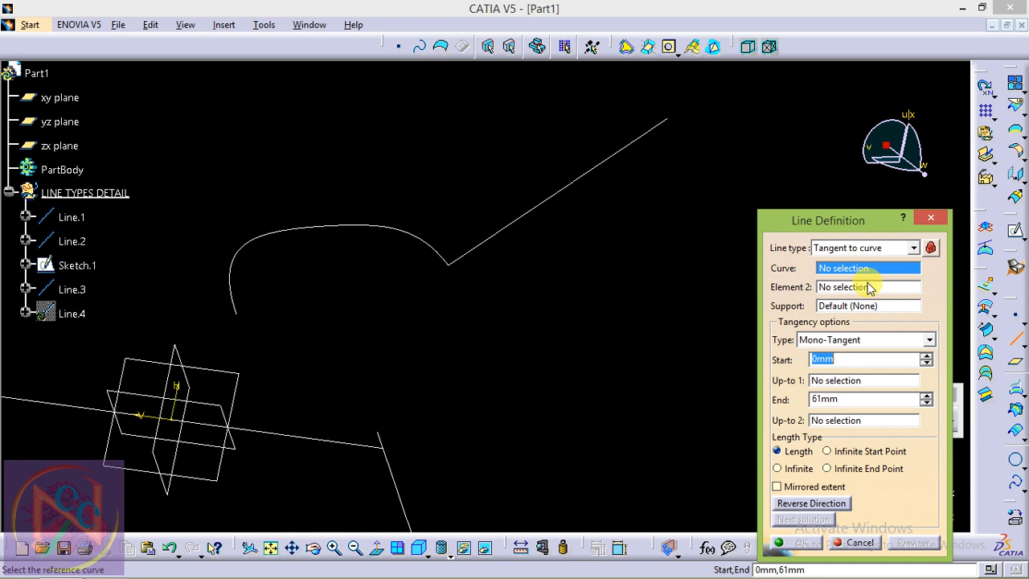
left_click(412, 231)
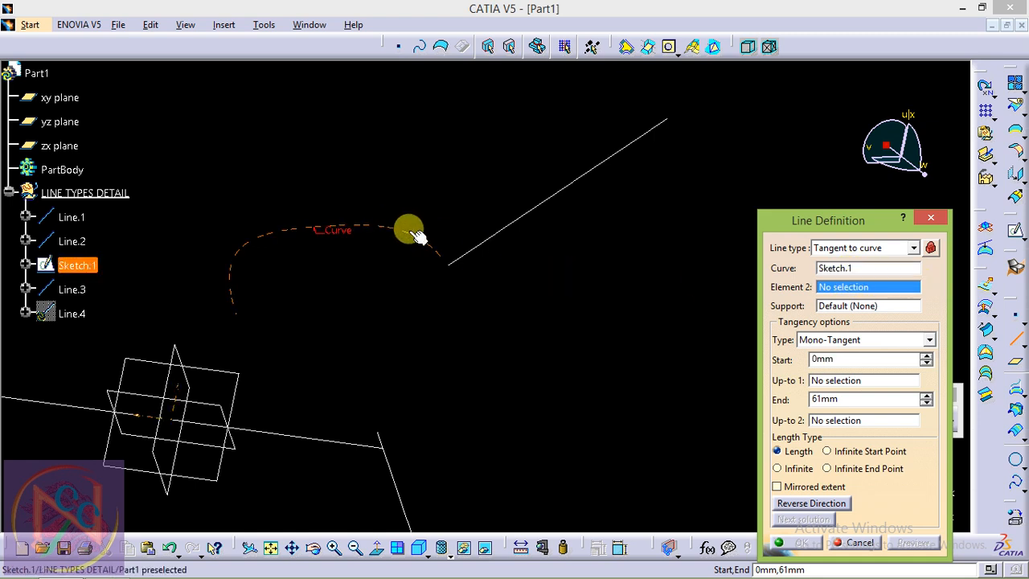
left_click(837, 305)
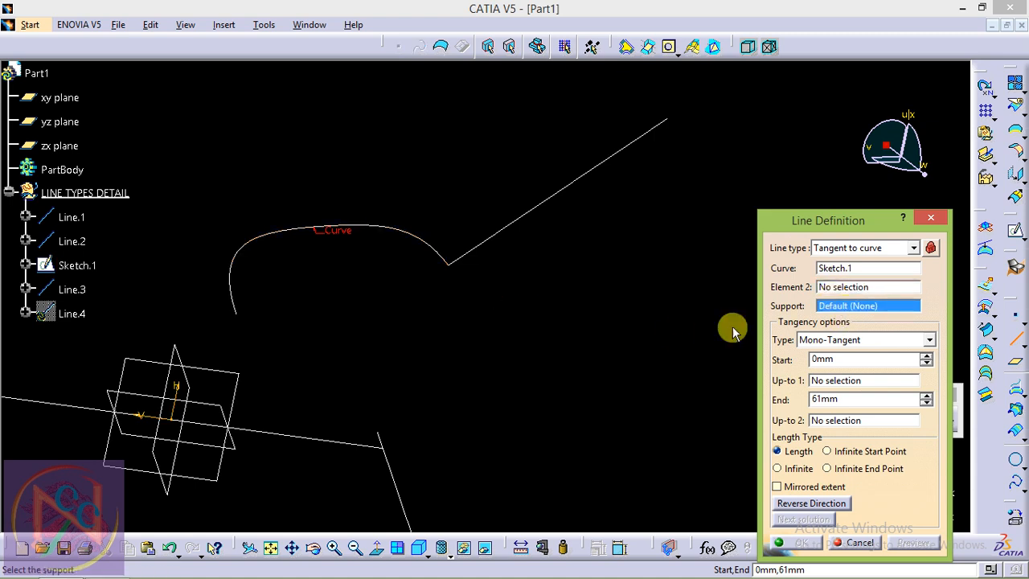
left_click(840, 287)
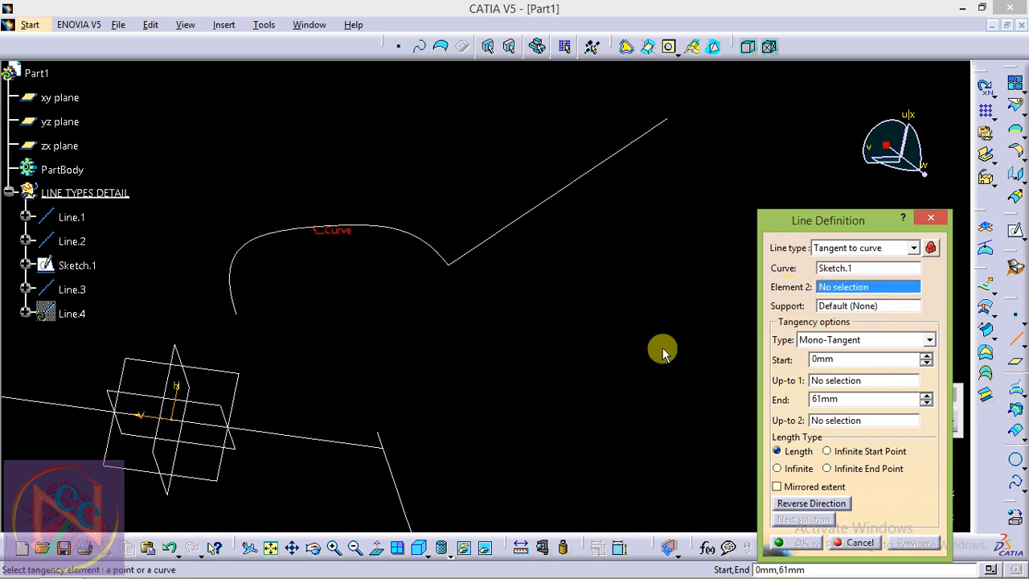
left_click(447, 261)
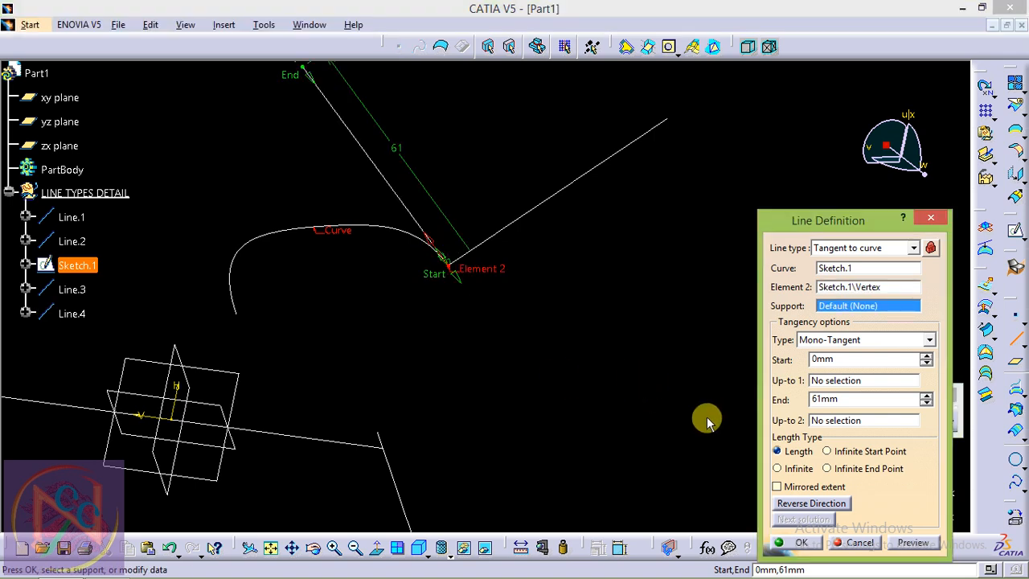
Pull the tangent line's end to the opposite side of the vertex, to -64 mm.
left_click(842, 289)
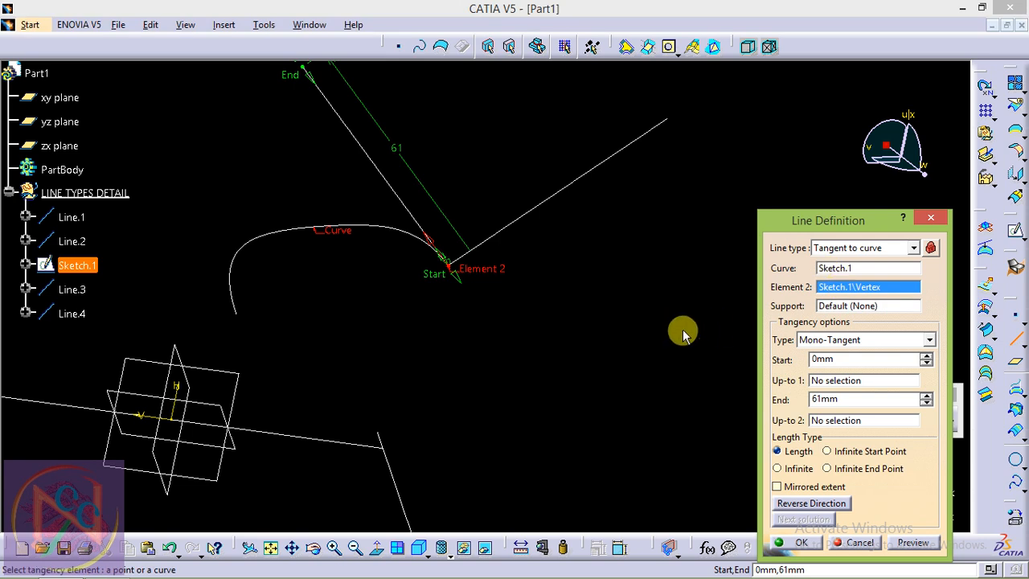
middle_click_drag(521, 197, 546, 286)
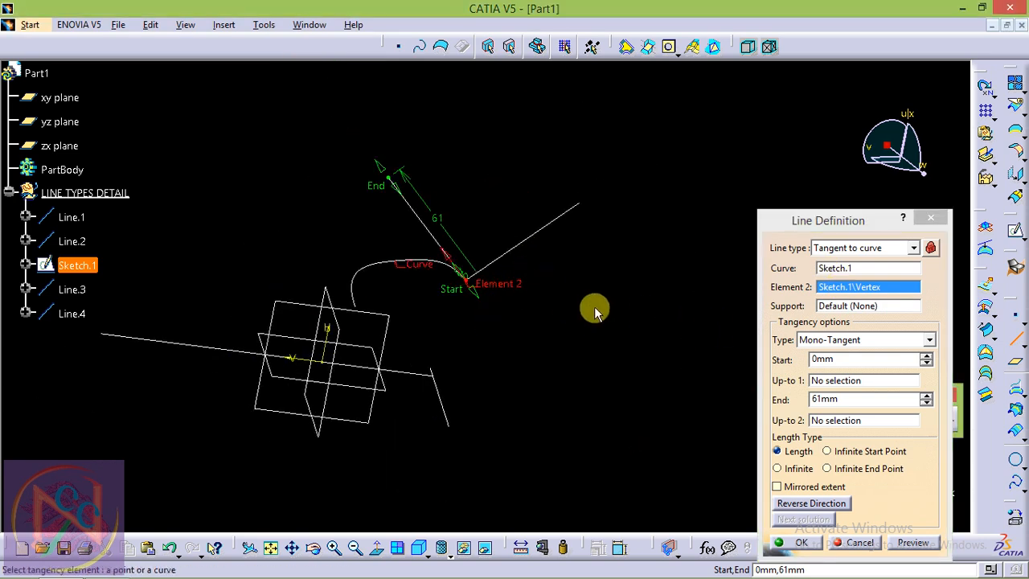
left_click_drag(378, 165, 566, 358)
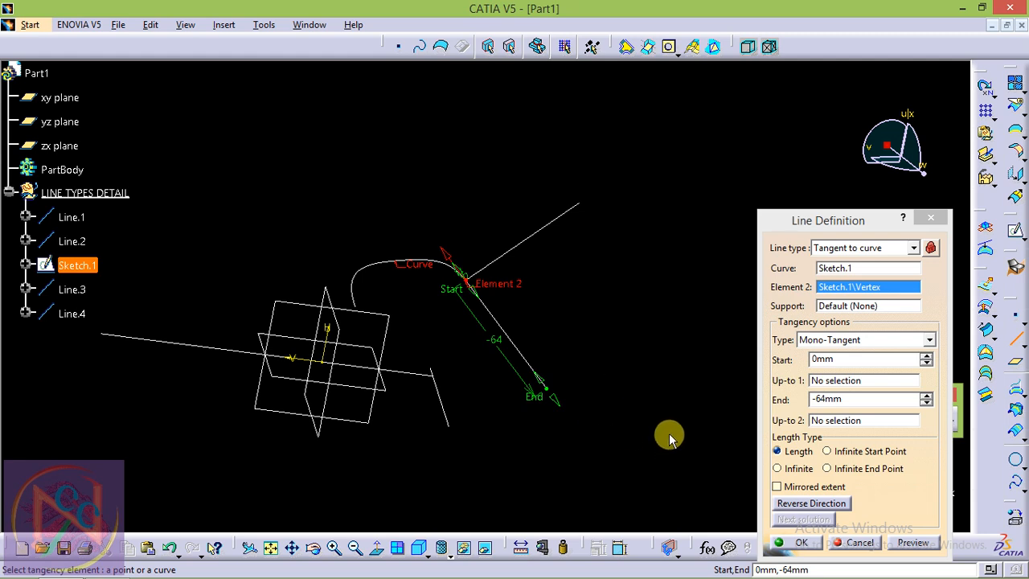
left_click(828, 359)
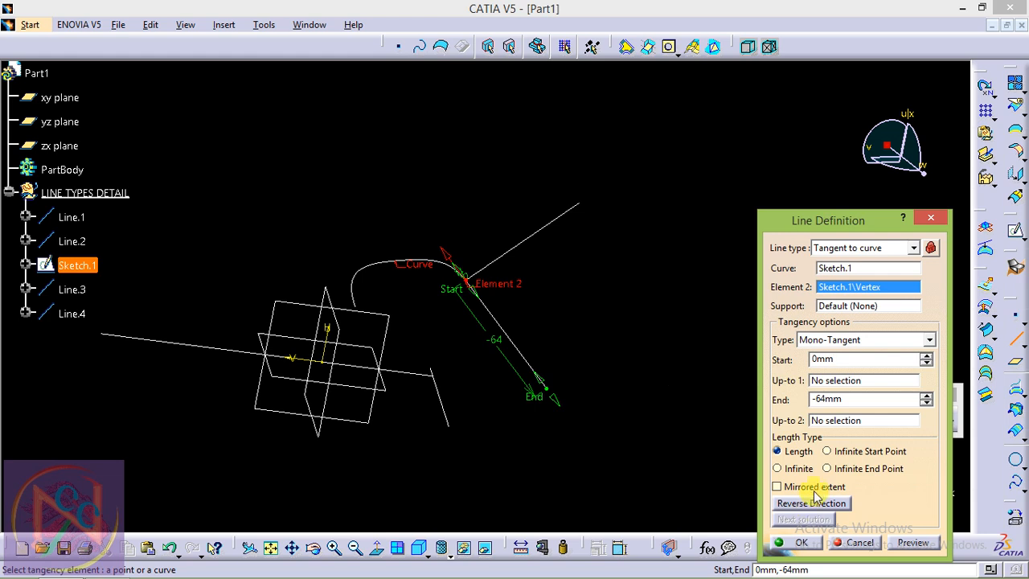
Mirror the tangent line's extent about the vertex, reverse its direction and back, and create the line.
left_click(778, 486)
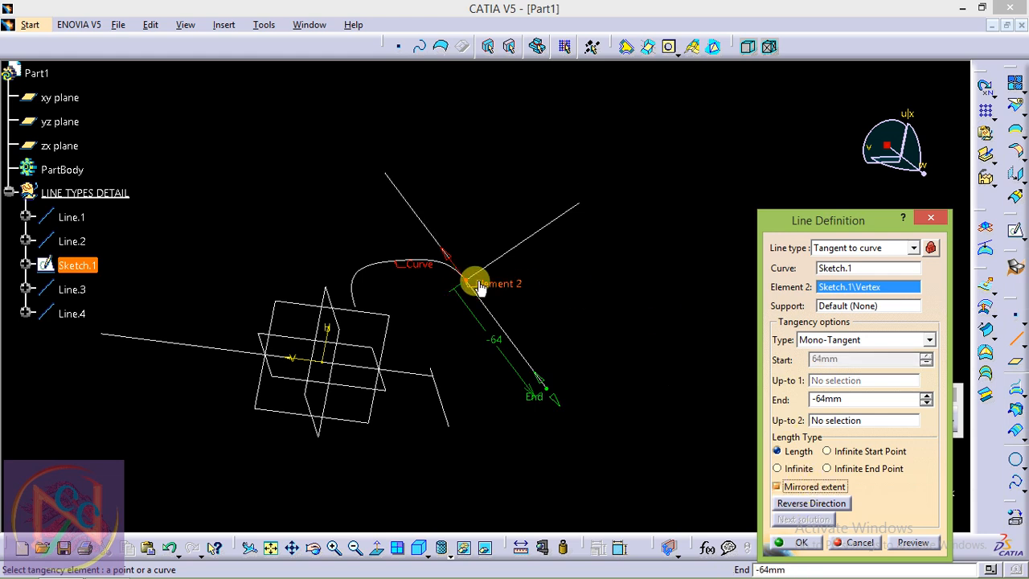
left_click(669, 345)
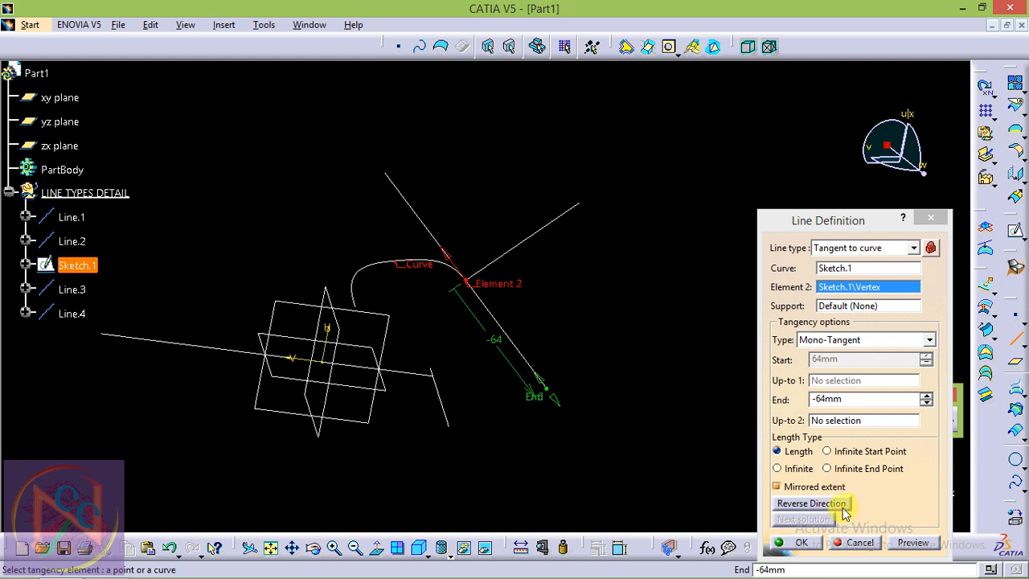
left_click(807, 503)
left_click(809, 504)
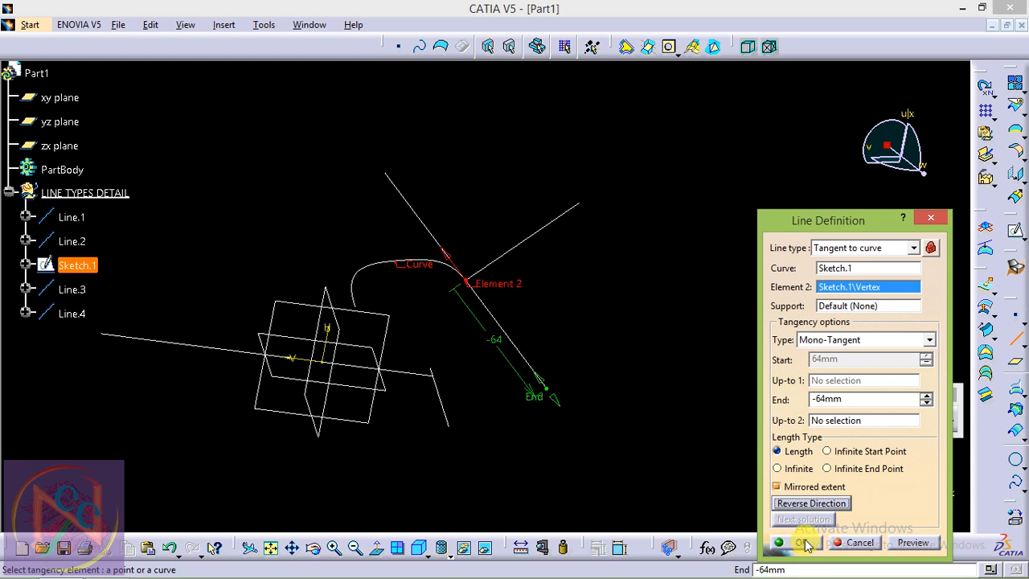
left_click(801, 542)
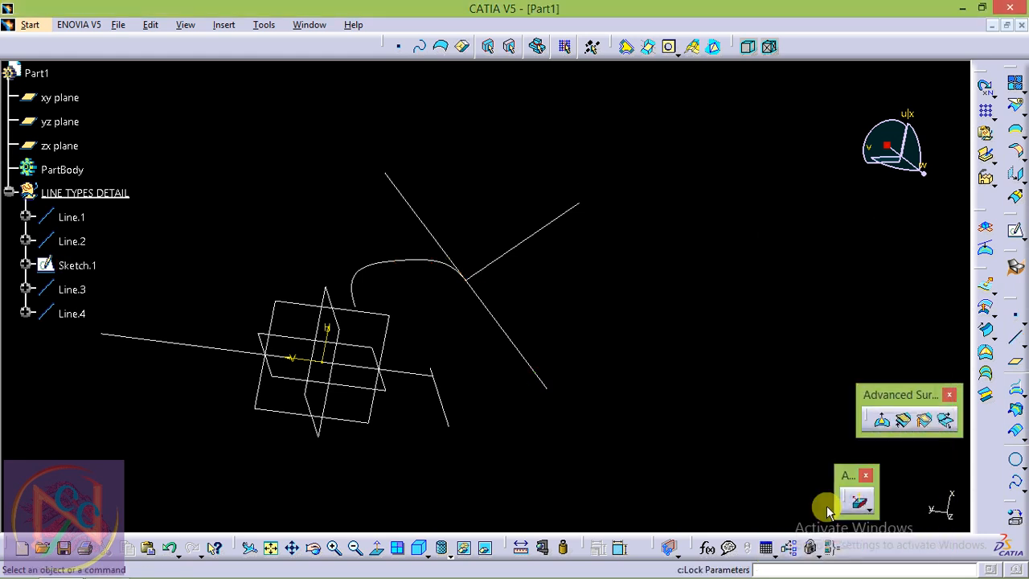
Start a Normal to surface line and create its reference surface by extruding the spline sketch along the xy plane direction, 20 mm and 50 mm.
left_click(1010, 341)
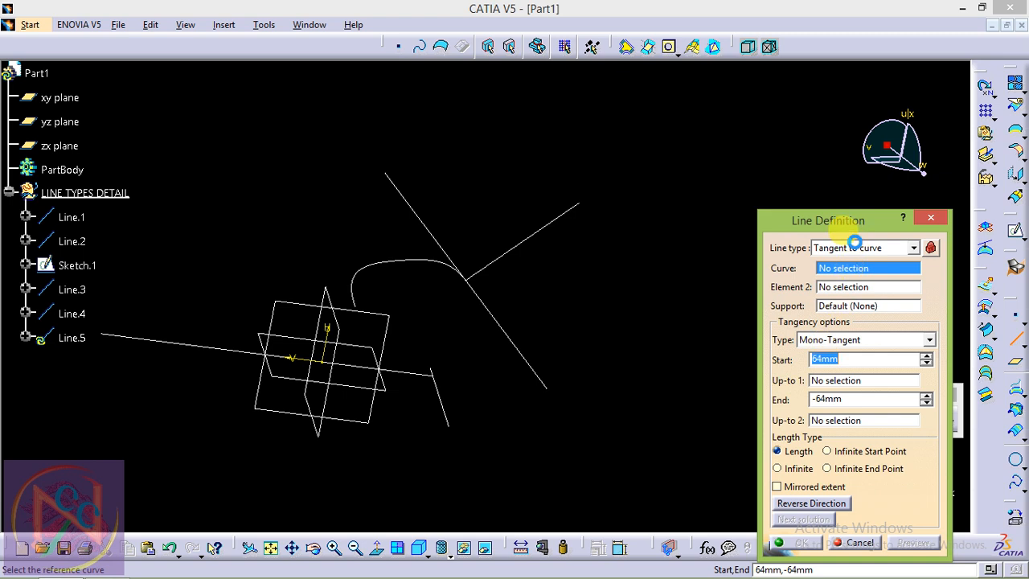
left_click(856, 247)
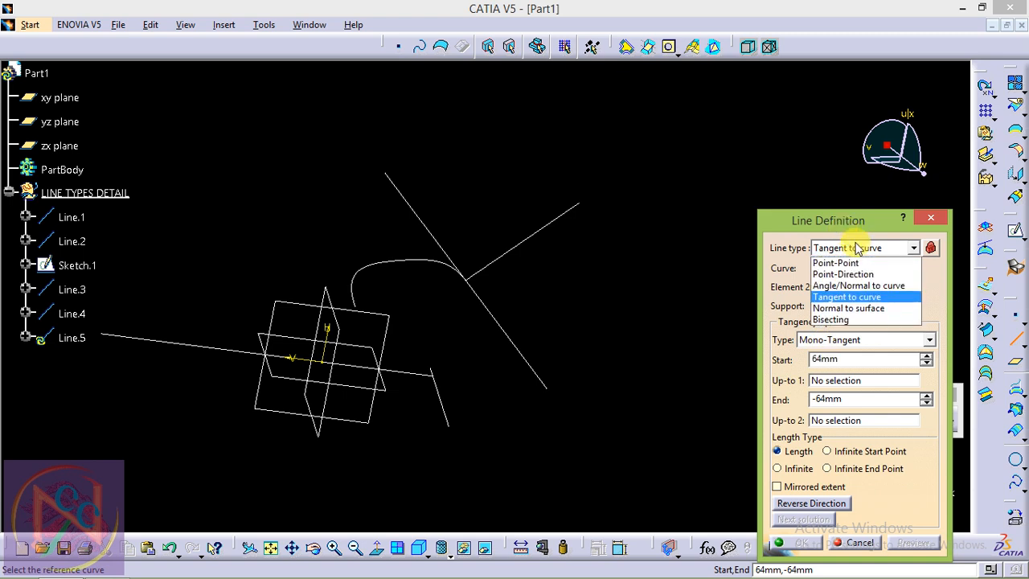
left_click(855, 309)
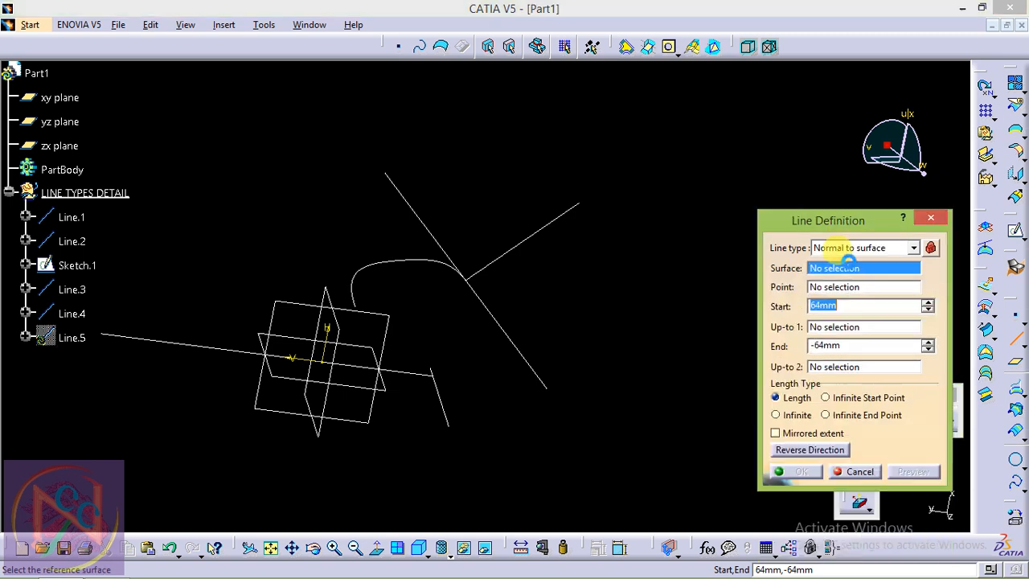
right_click(849, 271)
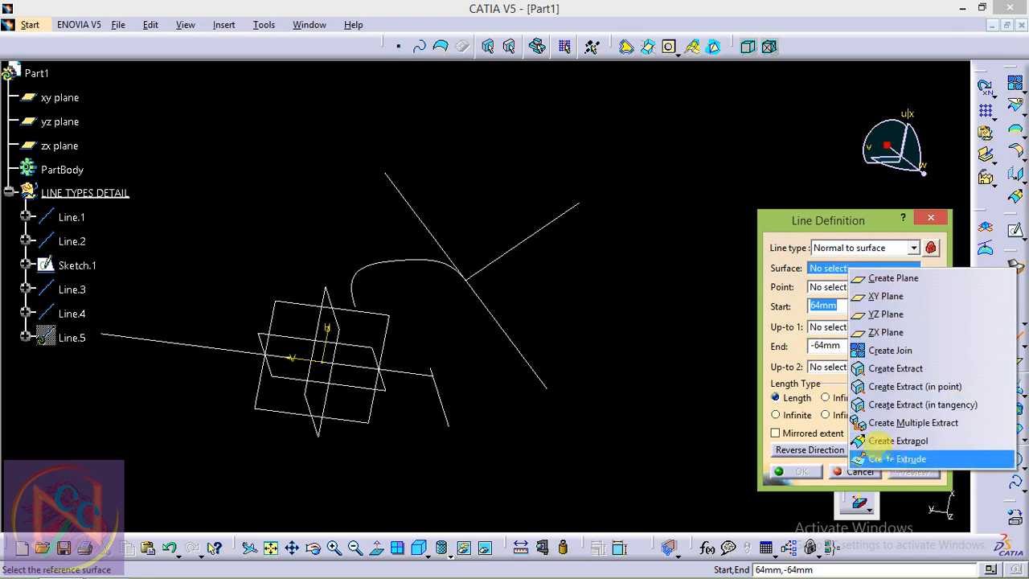
left_click(898, 467)
left_click(383, 254)
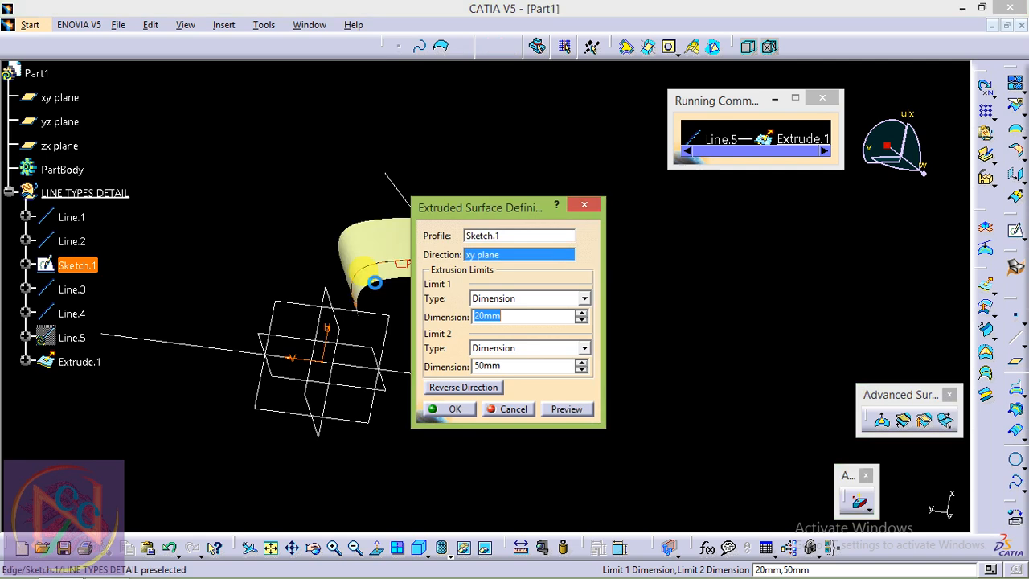
middle_click_drag(168, 225, 237, 251)
middle_click_drag(282, 206, 304, 306)
left_click(446, 408)
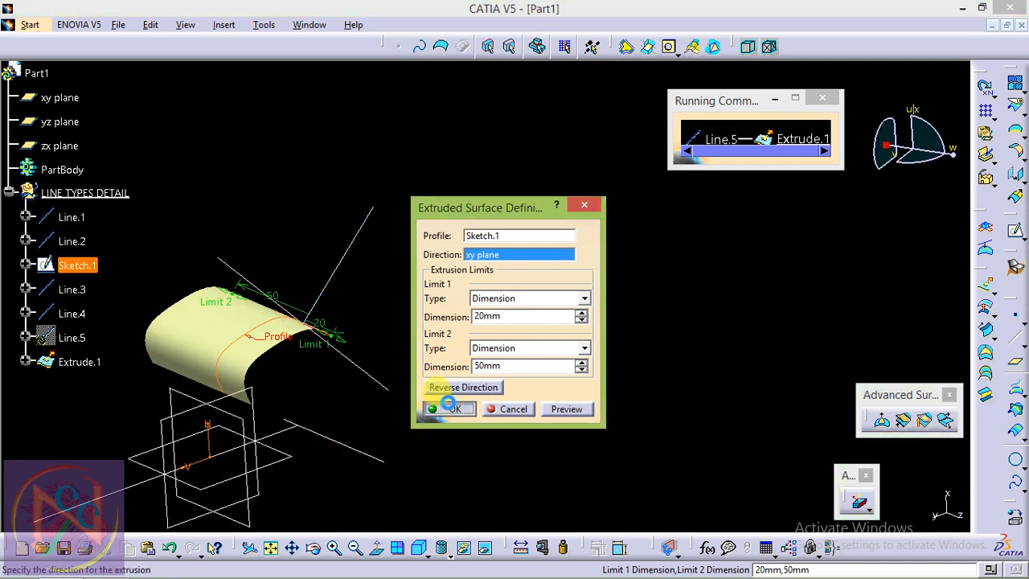
Create a point on the extruded surface, about 6.09 mm from its middle, as the line's starting point.
middle_click_drag(432, 337, 592, 301)
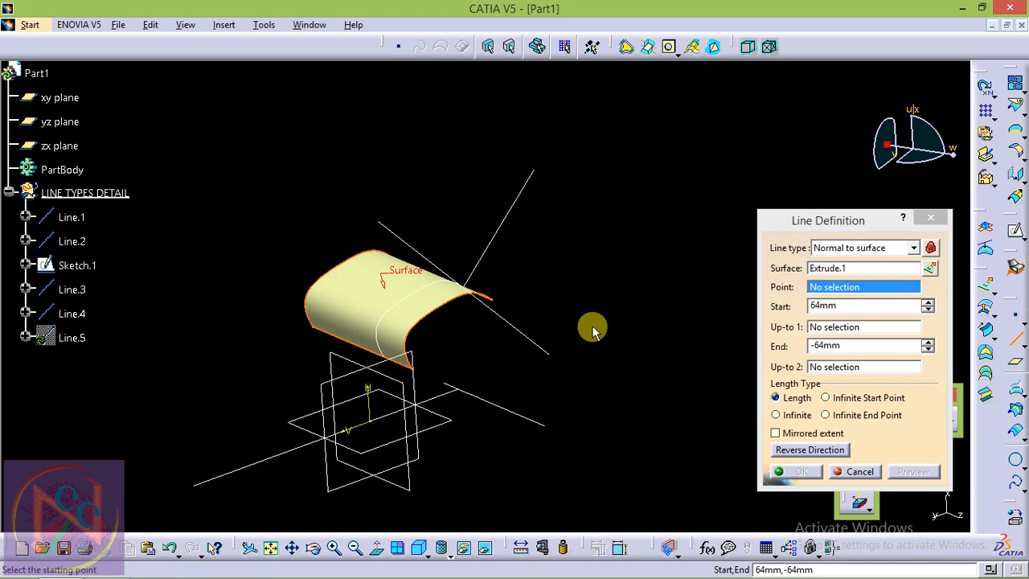
middle_click_drag(393, 342, 395, 298)
middle_click_drag(555, 287, 789, 284)
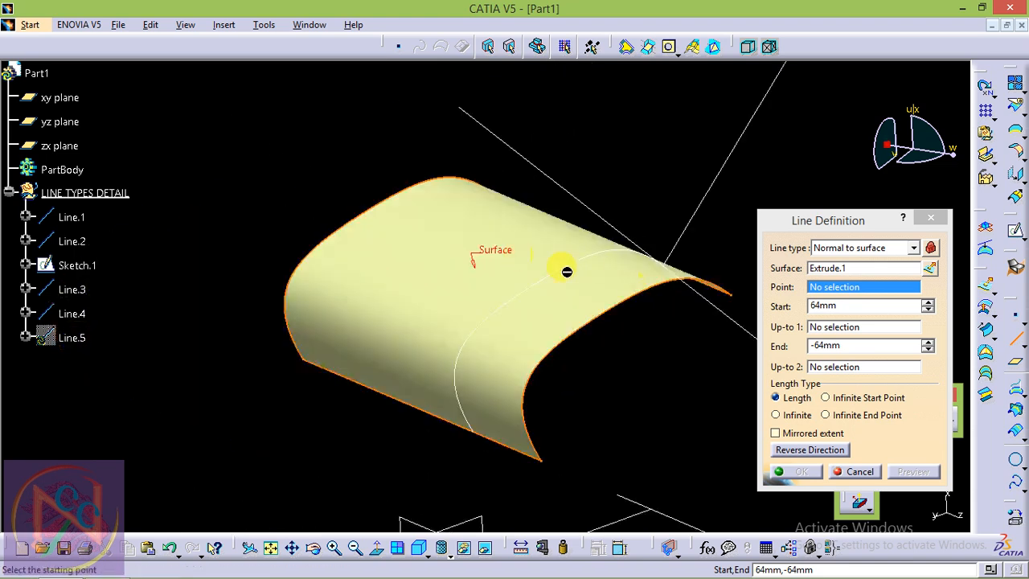
right_click(852, 289)
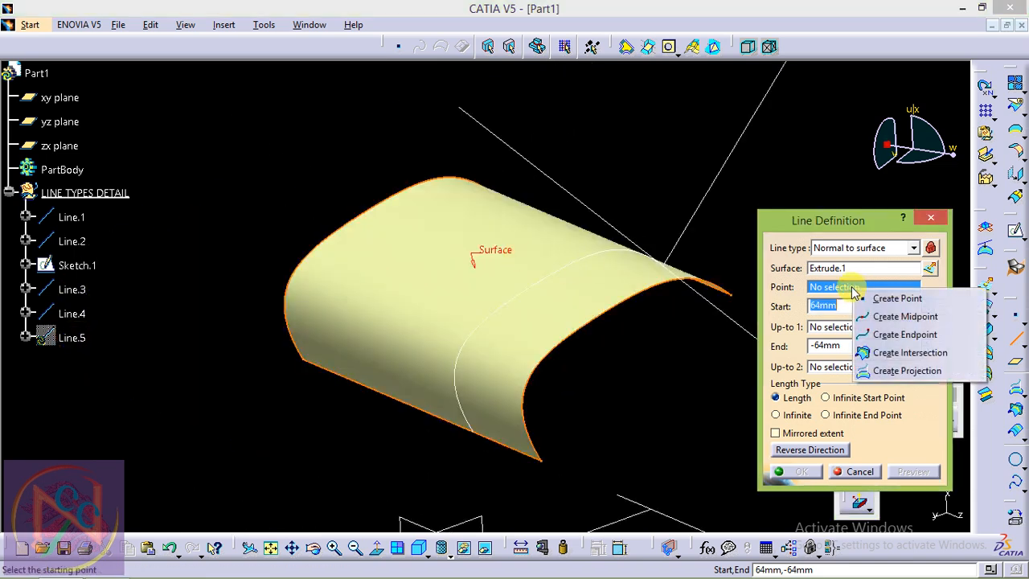
left_click(891, 298)
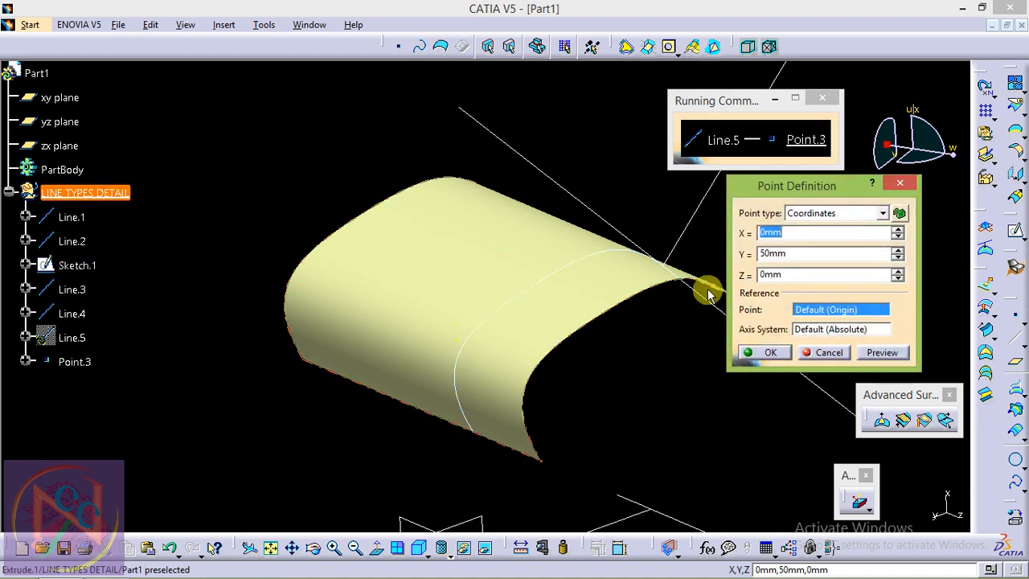
left_click(829, 213)
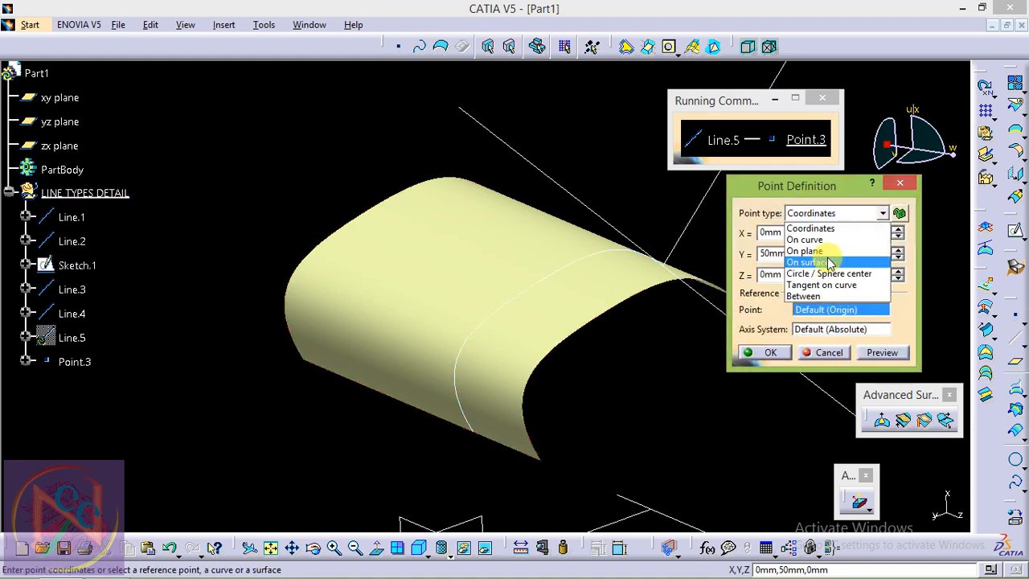
left_click(818, 262)
left_click(490, 269)
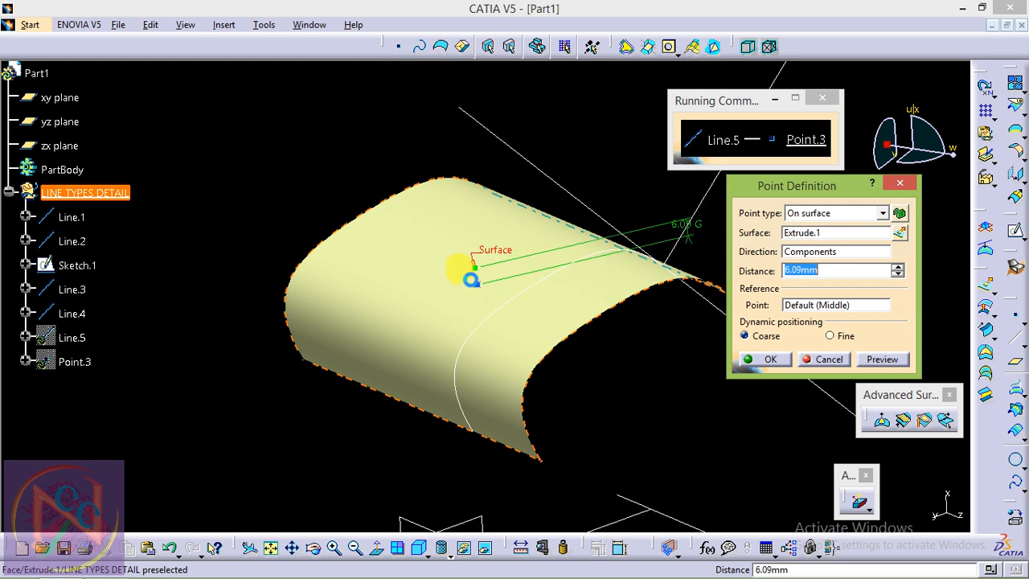
left_click(769, 360)
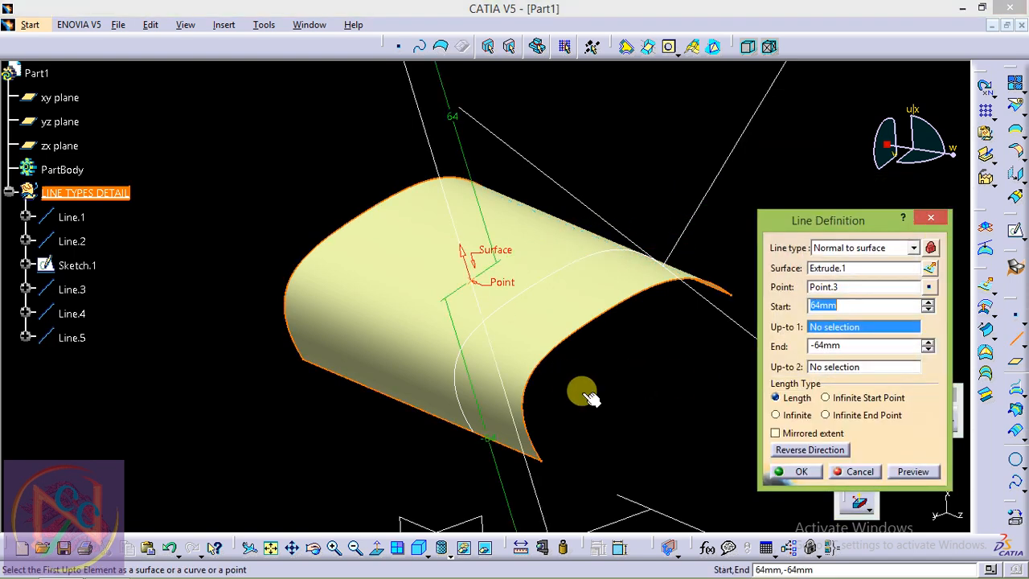
Mirror the surface-normal line's extent about its point, reverse its direction and create the line.
middle_click_drag(601, 343, 588, 341)
middle_click_drag(482, 321, 518, 318)
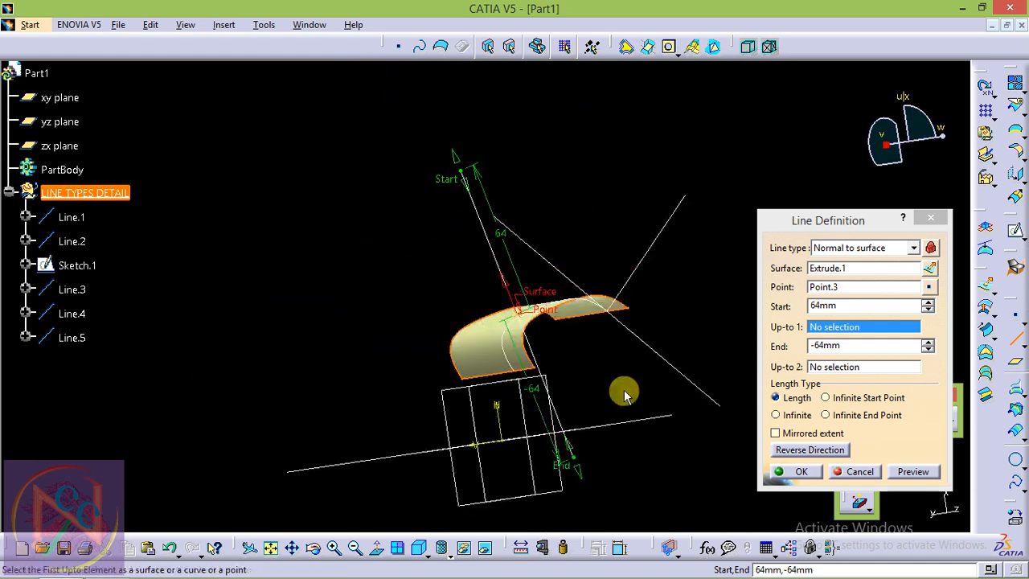
middle_click_drag(626, 385, 507, 378)
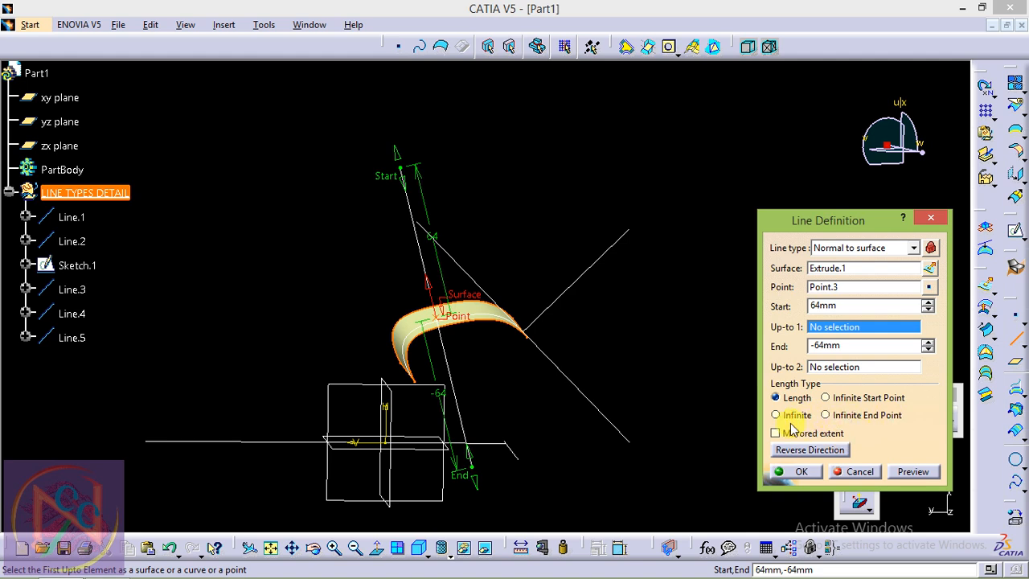
left_click(816, 434)
left_click(816, 438)
left_click(816, 436)
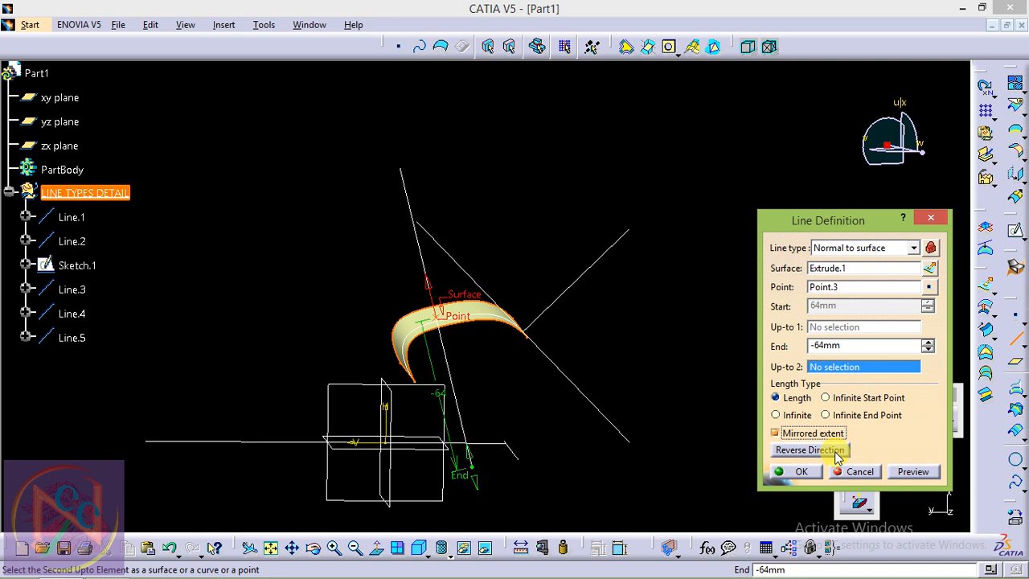
left_click(839, 454)
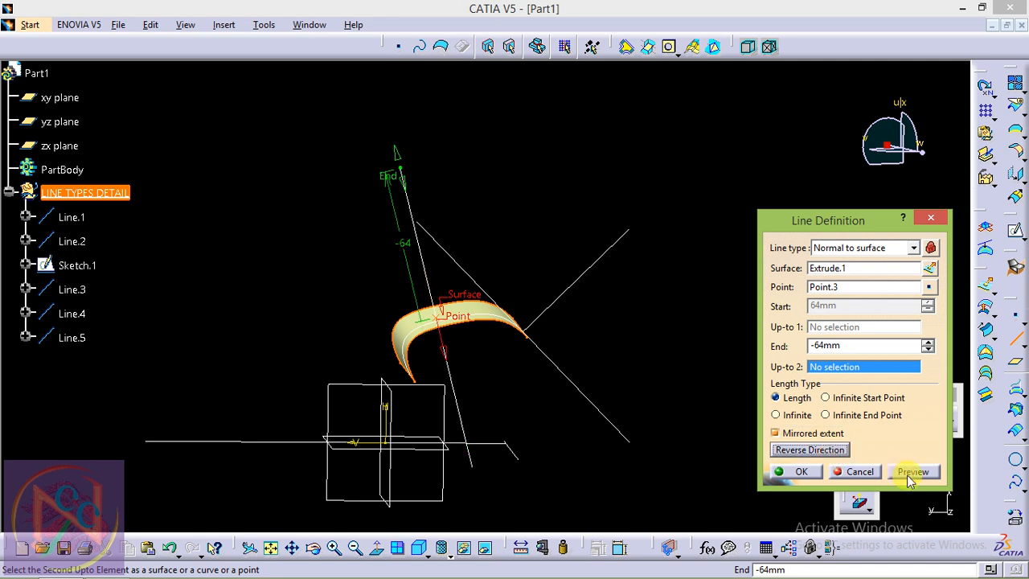
left_click(856, 472)
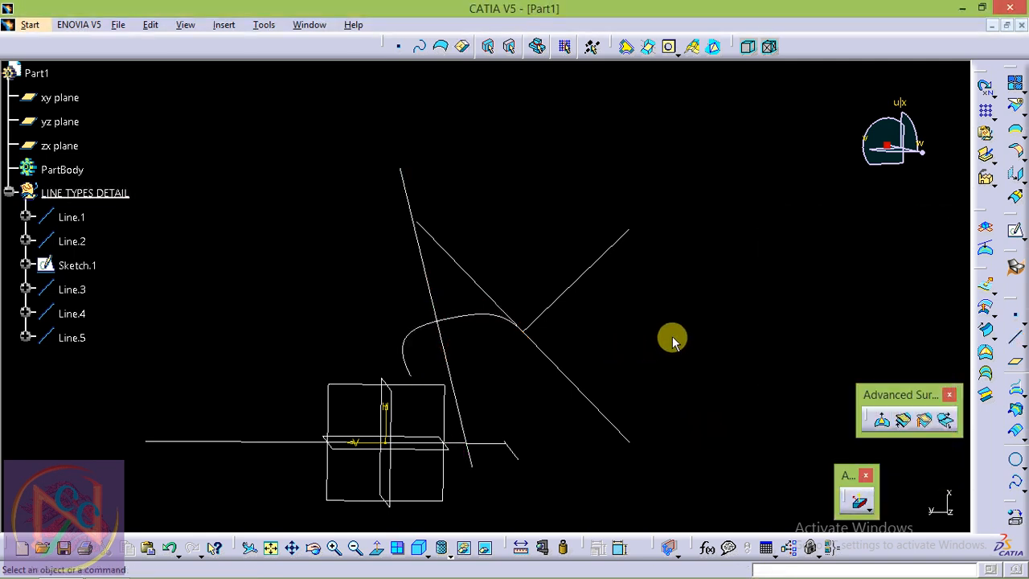
middle_click_drag(303, 262, 327, 268)
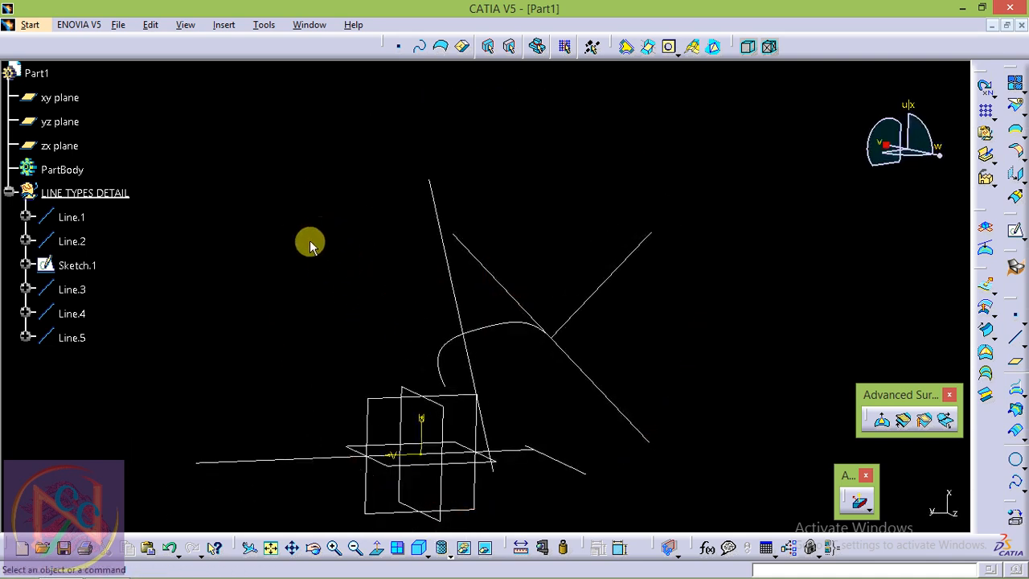
left_click(454, 305)
left_click(651, 341)
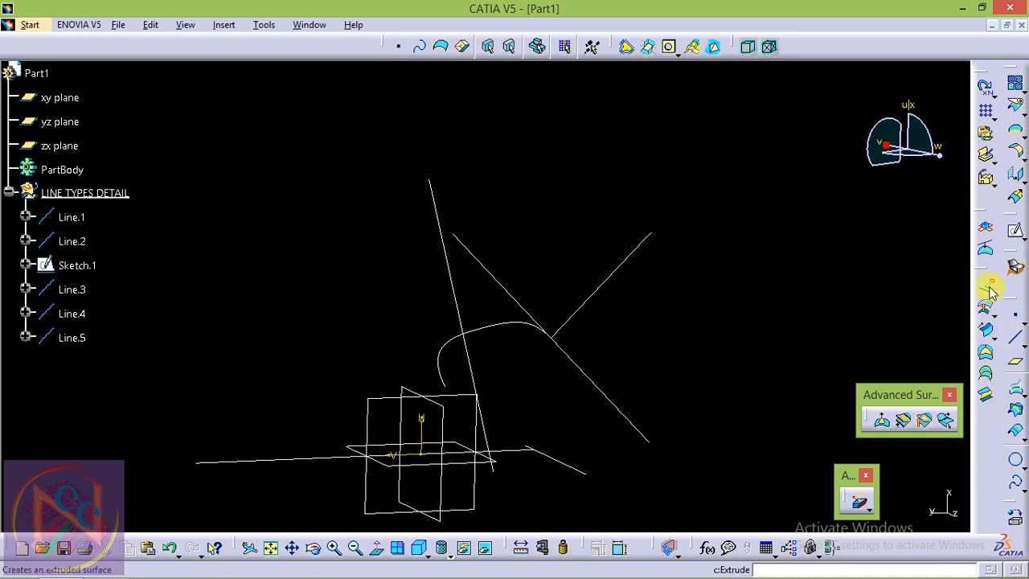
Start a Bisecting line between the tangent line and the surface-normal line, with the spline sketch's end vertex as its point.
left_click(1014, 338)
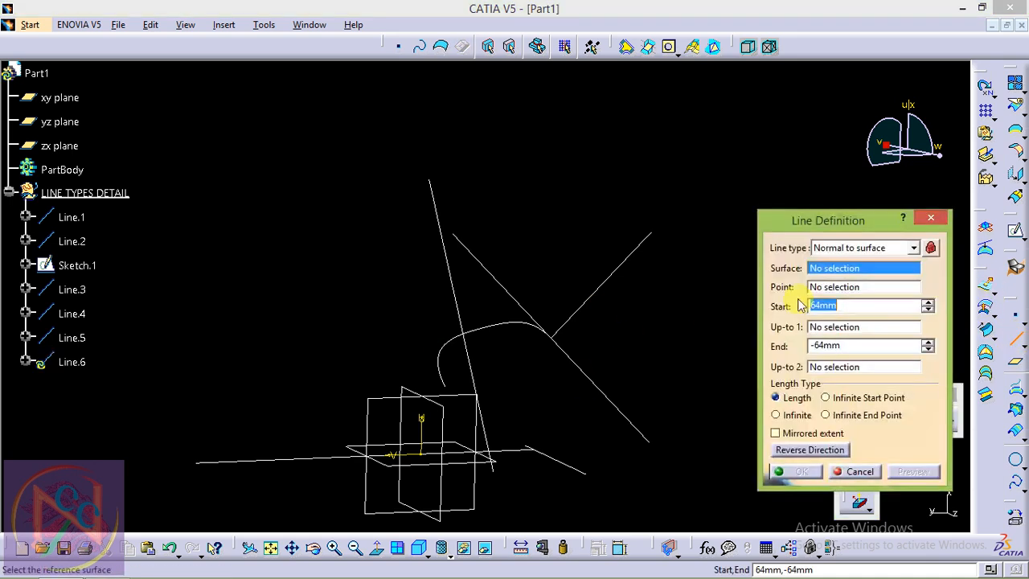
left_click(843, 248)
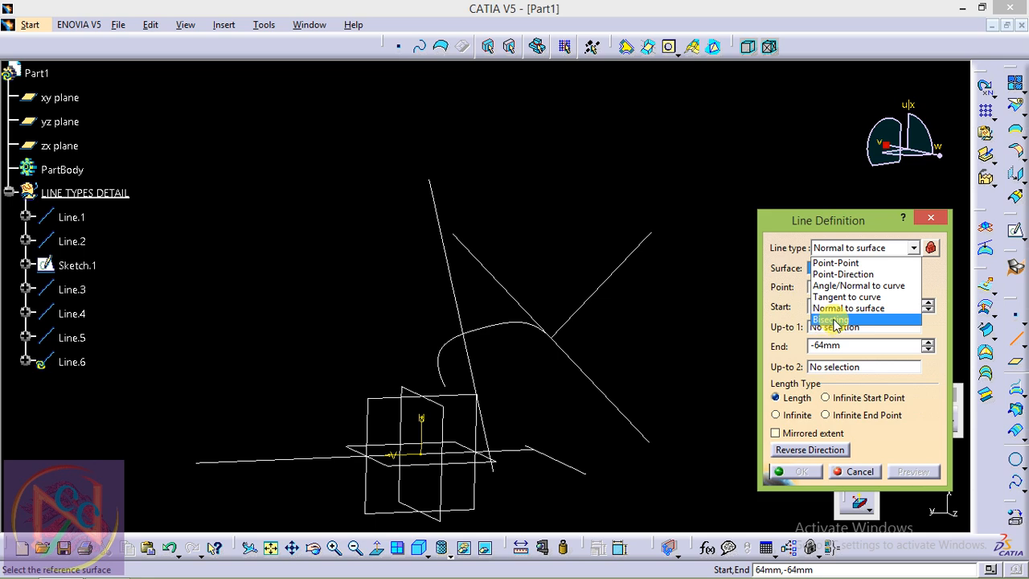
left_click(830, 320)
left_click(834, 268)
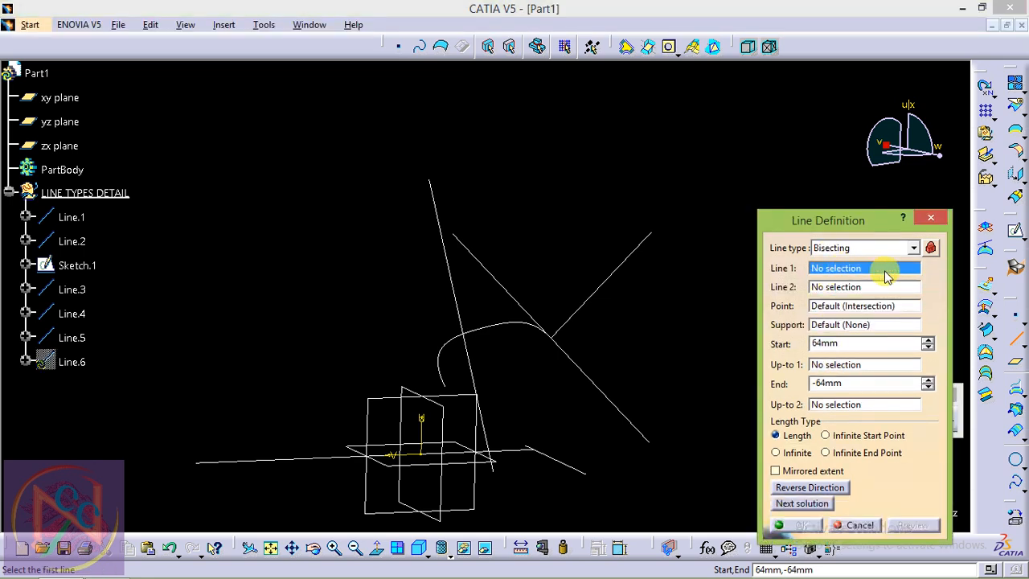
left_click(492, 274)
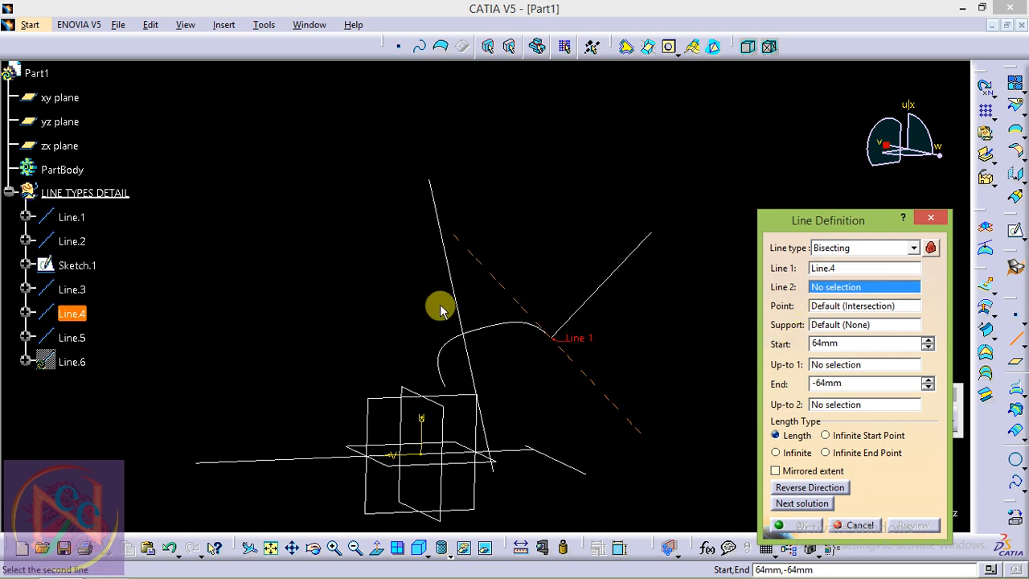
left_click(452, 283)
left_click(651, 334)
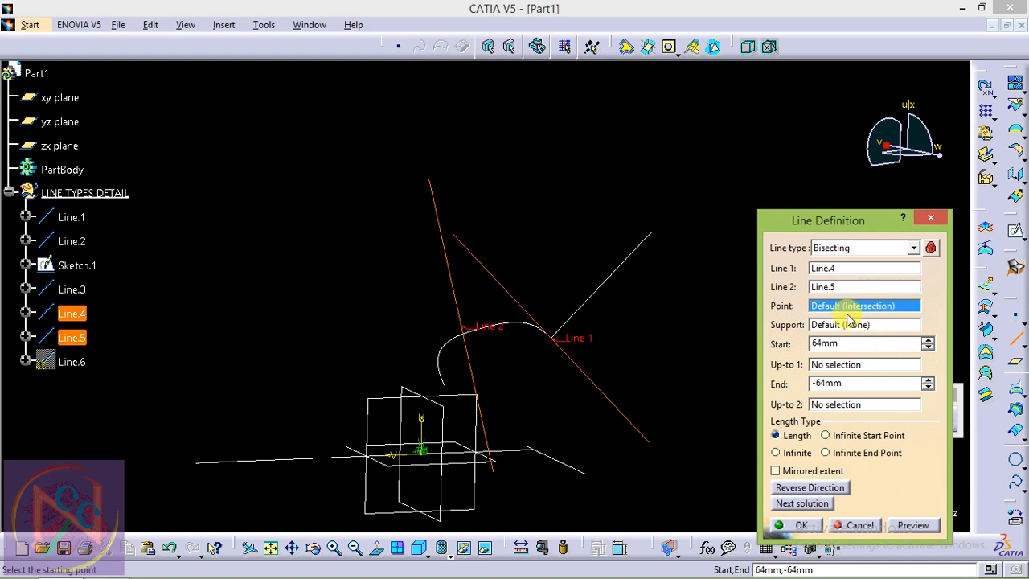
left_click(833, 287)
left_click(858, 306)
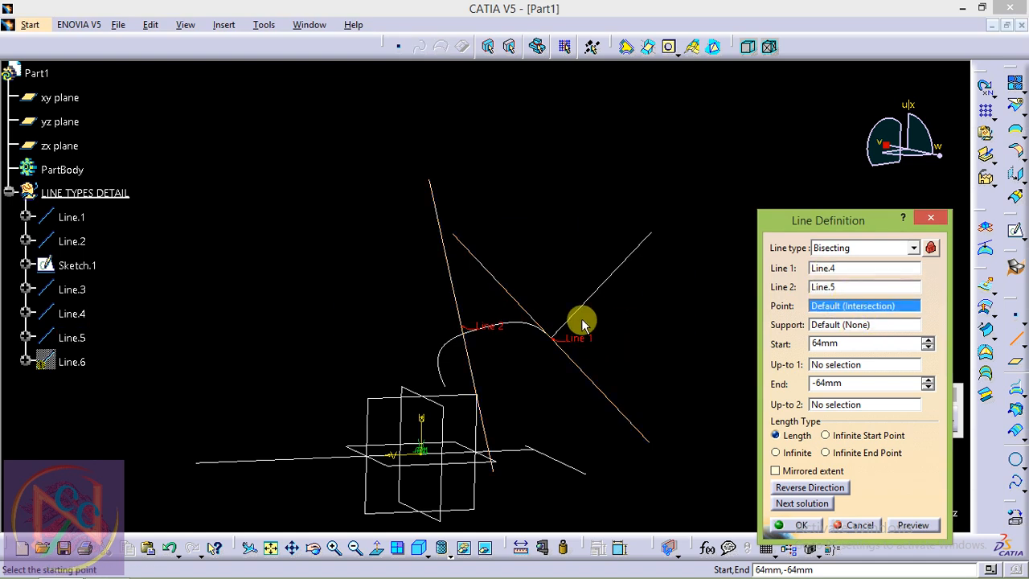
left_click(568, 351)
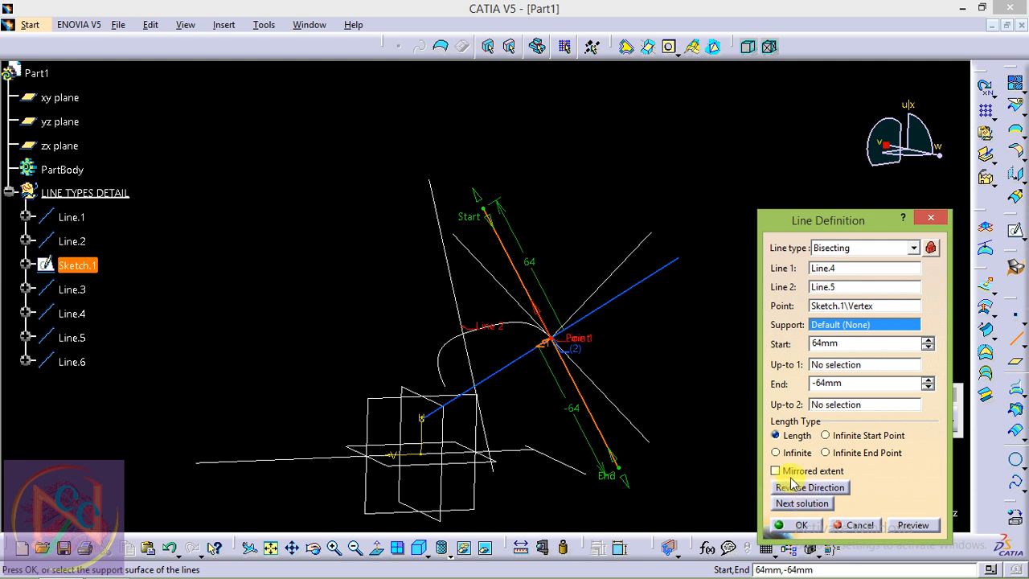
Toggle mirrored extent on and off so the bisecting line starts at 0 mm, switch to the second solution and create the line.
left_click(776, 471)
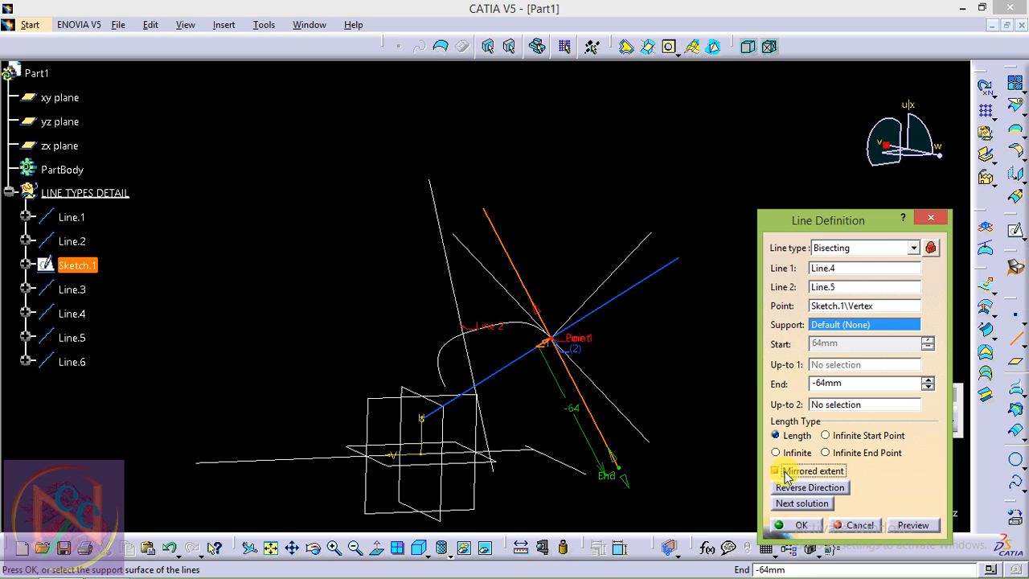
left_click(776, 471)
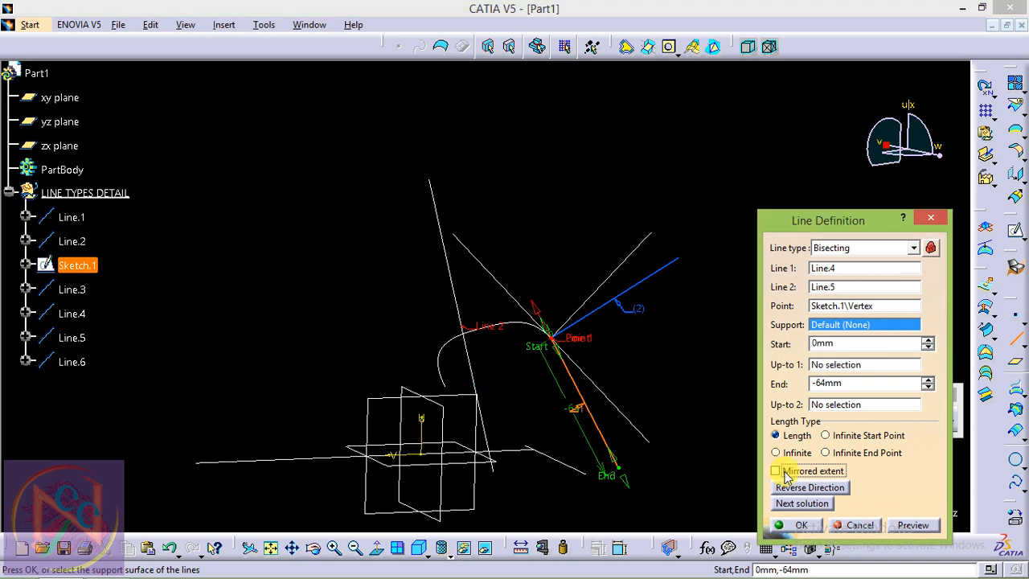
left_click(776, 471)
left_click(776, 471)
left_click(797, 503)
left_click(796, 503)
left_click(796, 503)
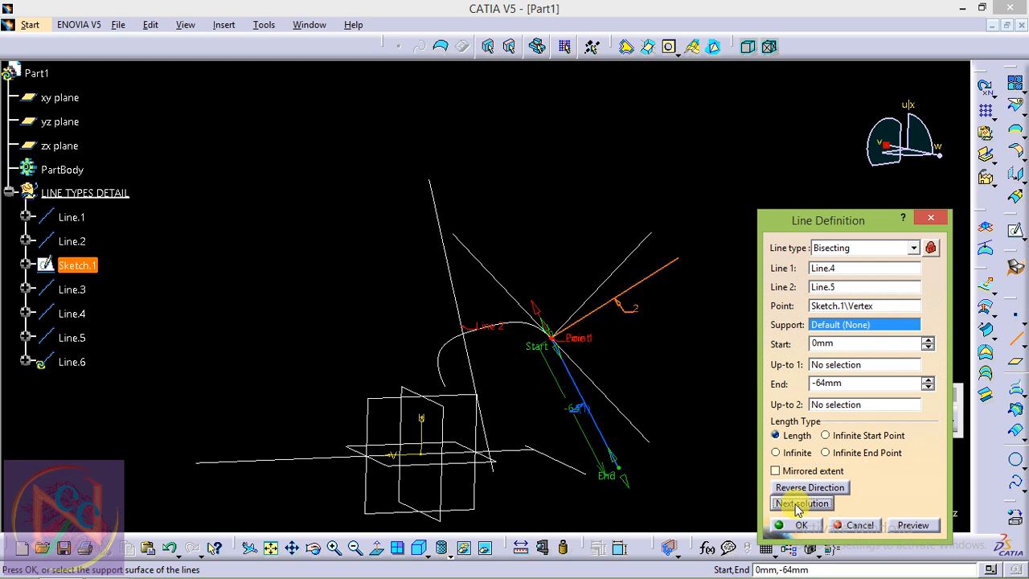
left_click(793, 525)
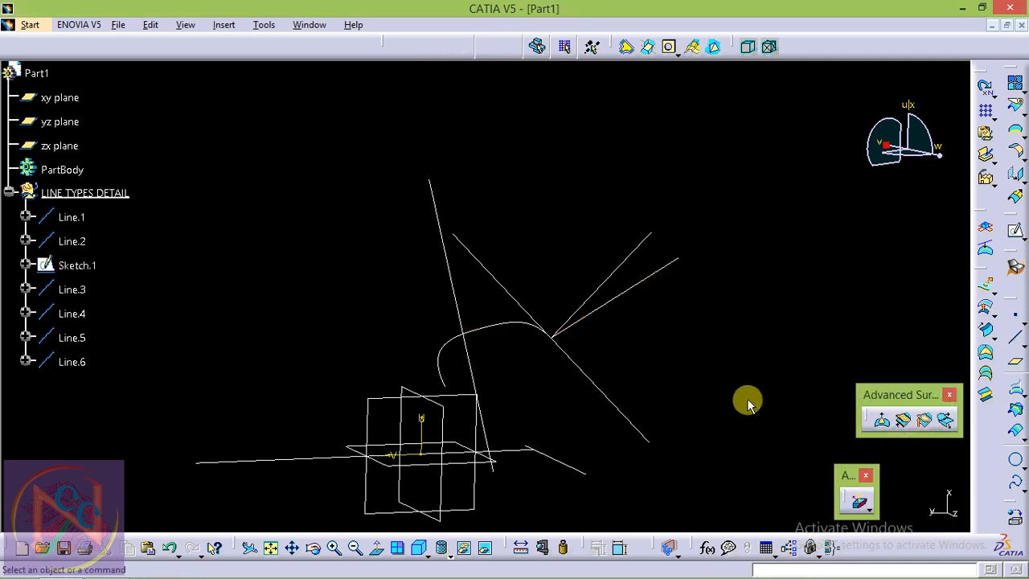
Edit the bisecting line to use mirrored extent, confirm it and inspect the result.
left_click(661, 268)
middle_click_drag(658, 261, 597, 287)
double_click(69, 360)
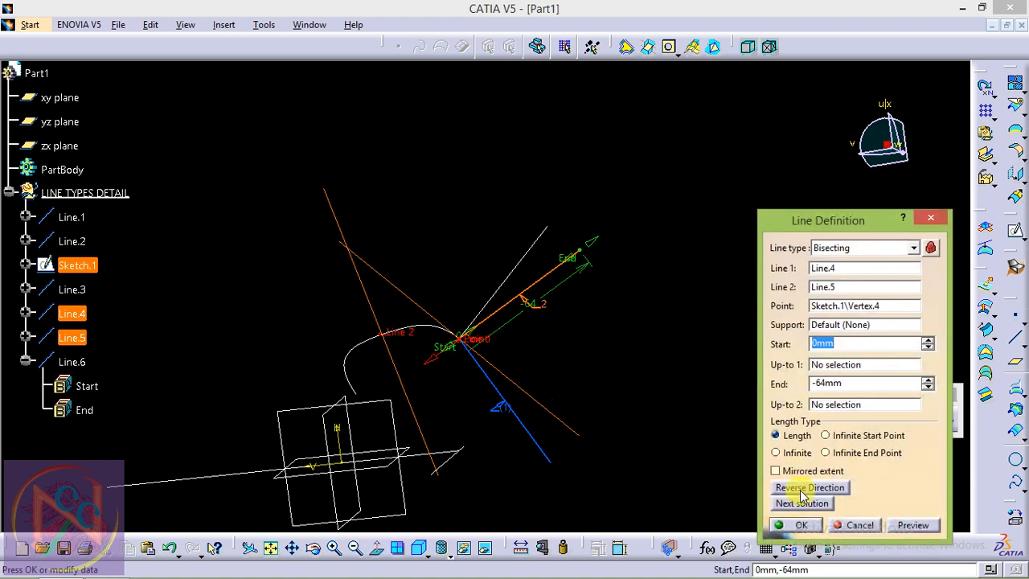
left_click(774, 470)
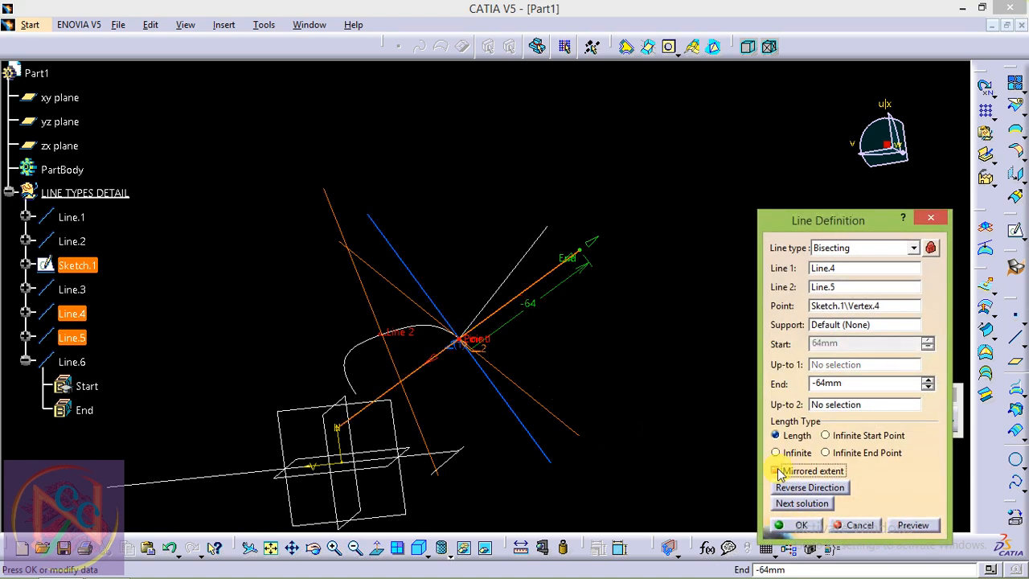
left_click(798, 524)
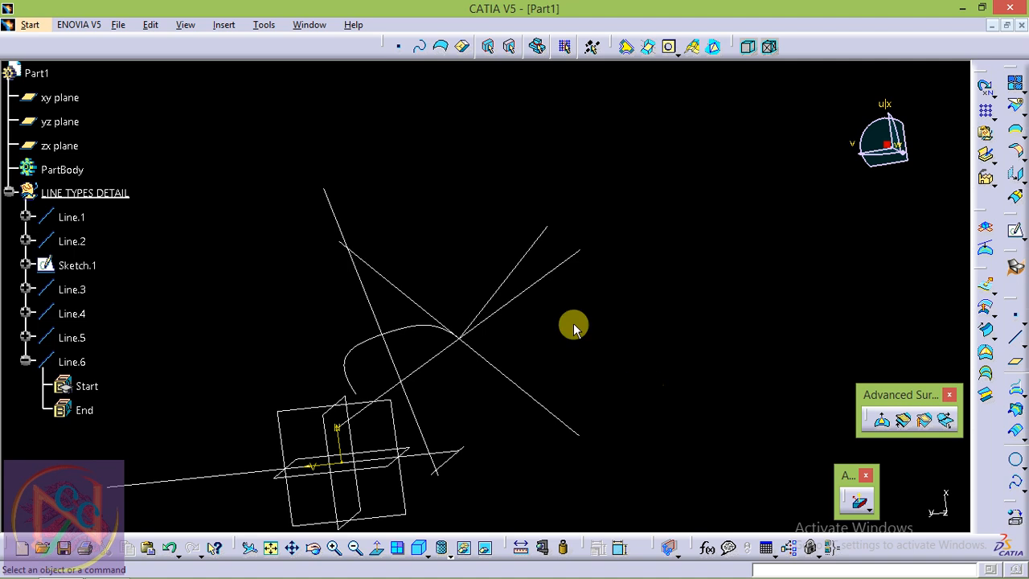
left_click(536, 281)
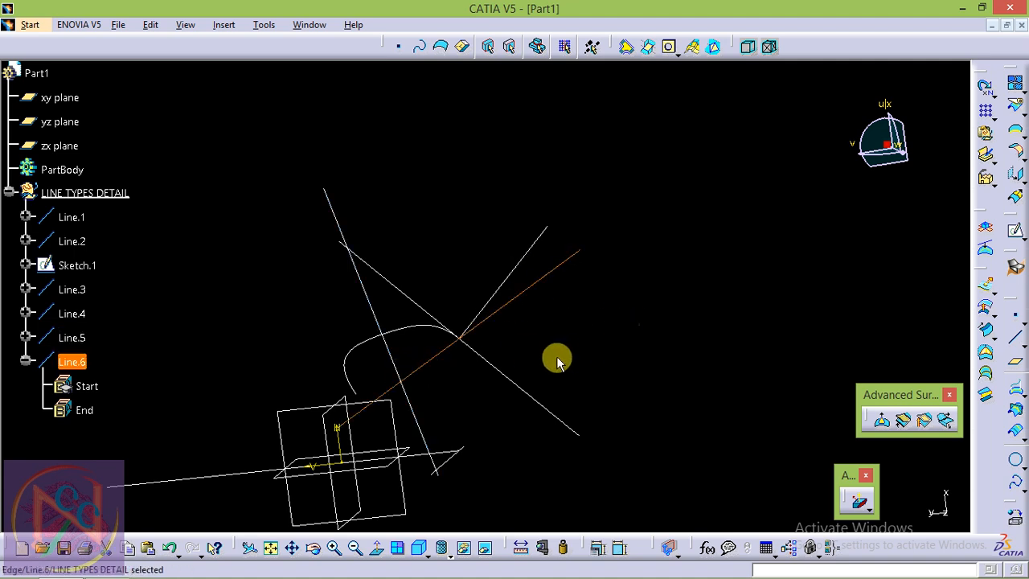
middle_click_drag(538, 356, 555, 316)
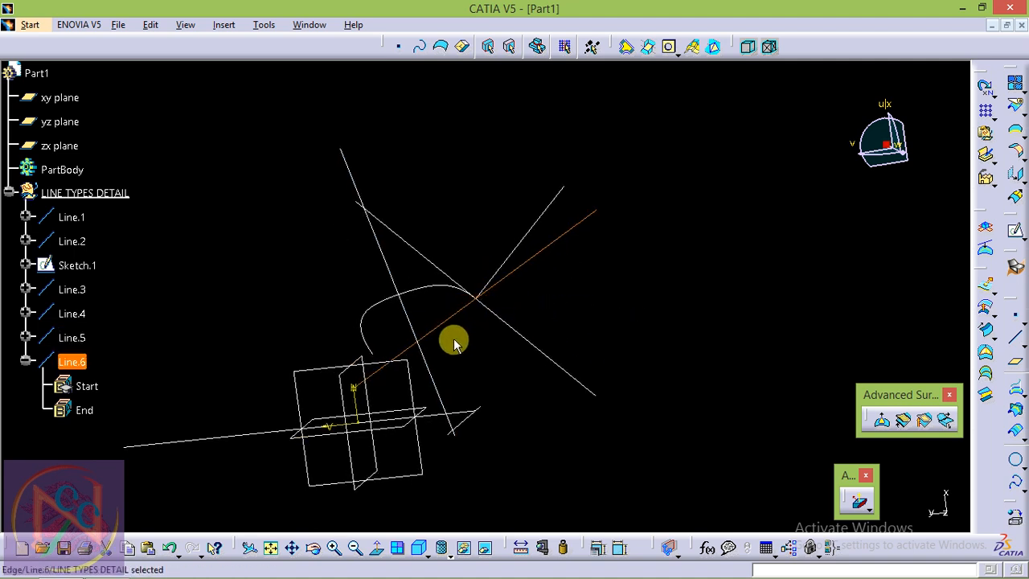
left_click(606, 312)
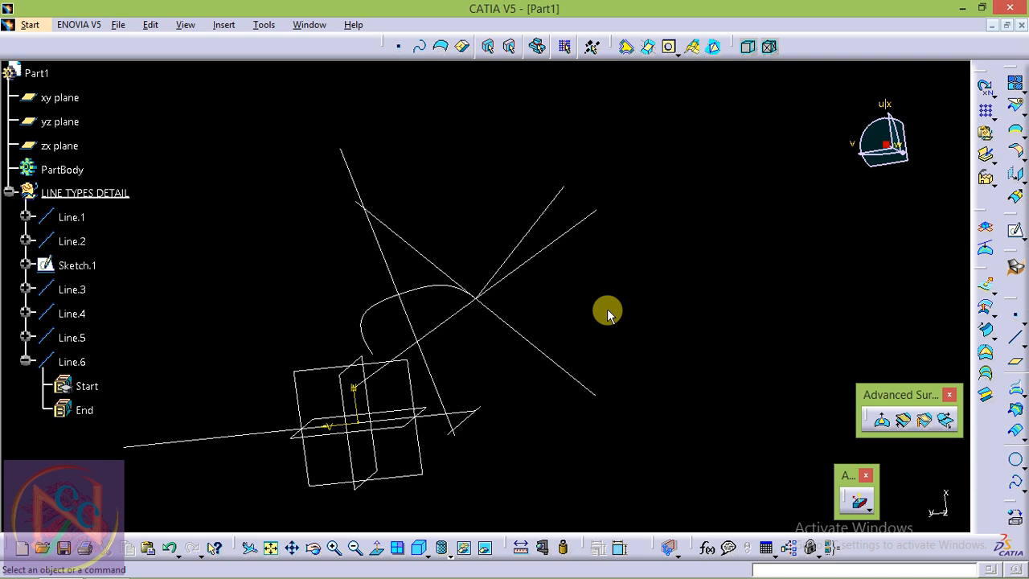
Start another line and review the list of available line types without changing the Bisecting type.
left_click(1015, 339)
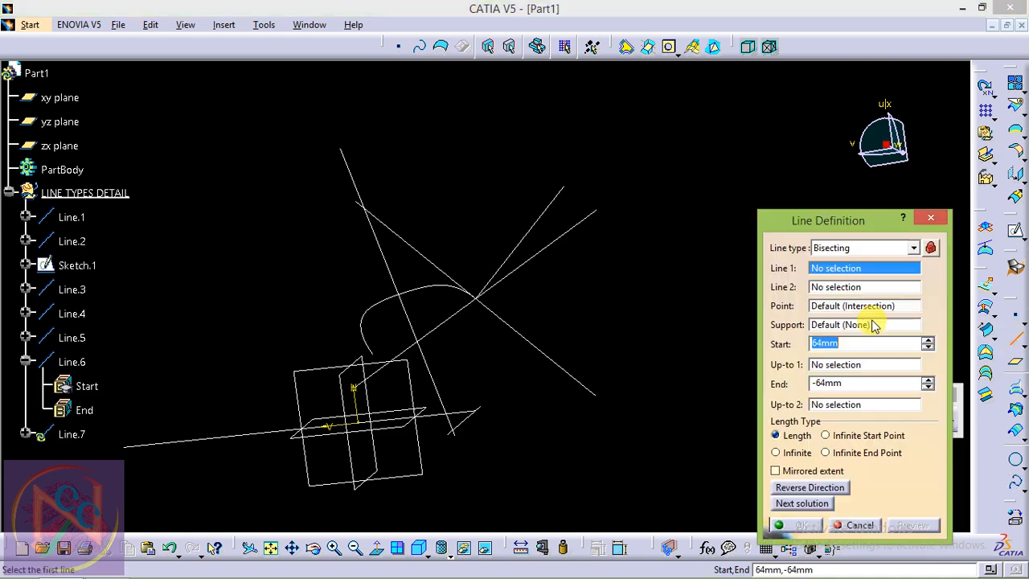
left_click(856, 248)
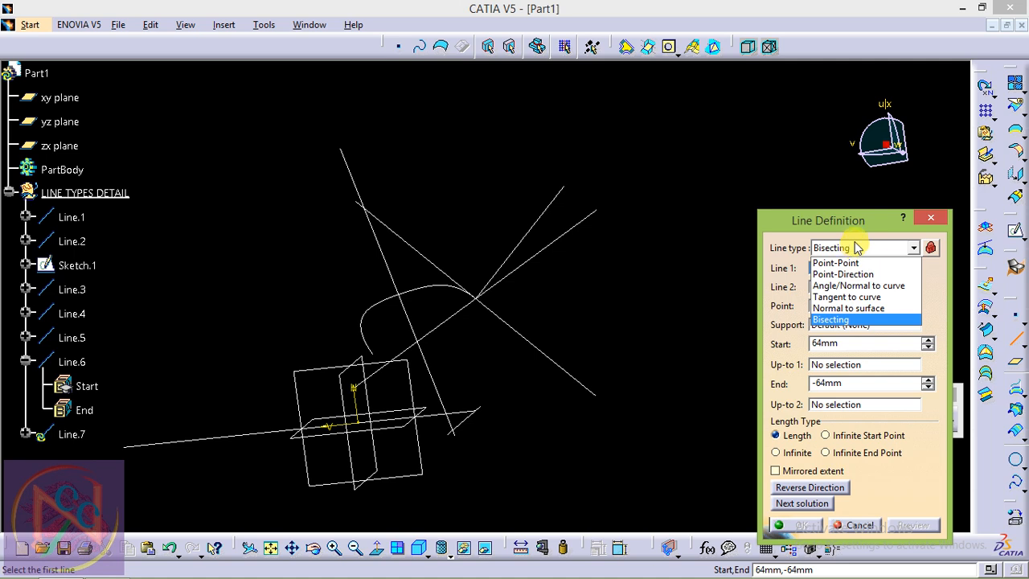
left_click(884, 219)
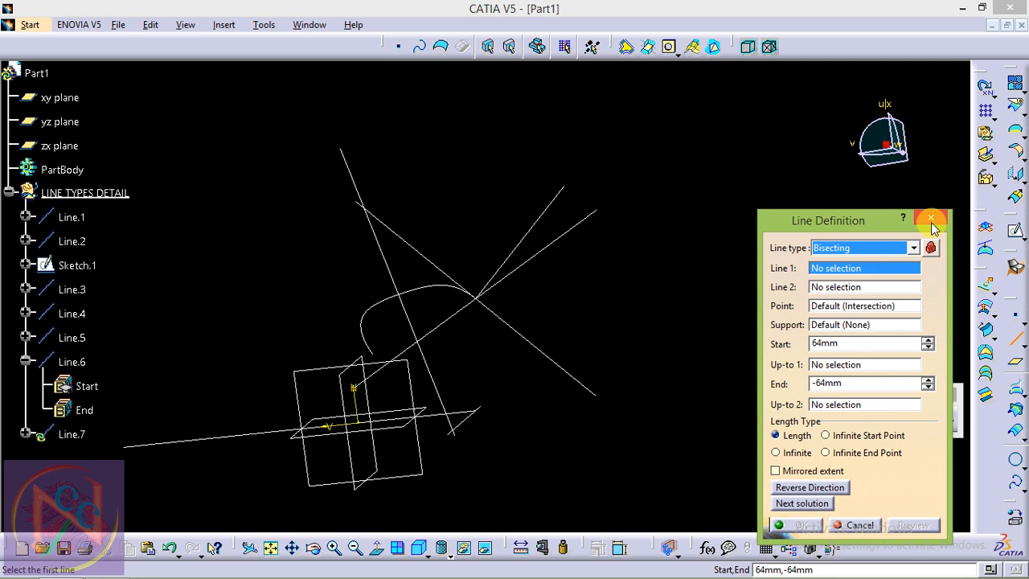